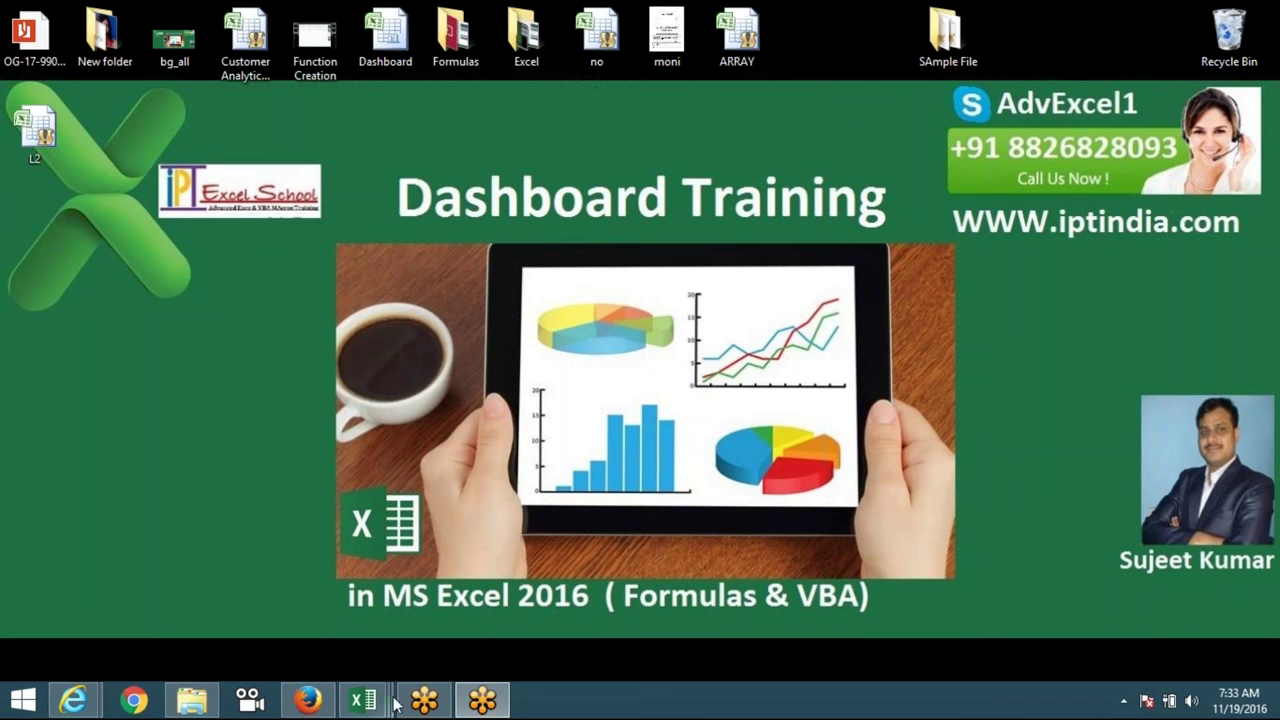
Step: Bring Book1 to the front and clear the excel and vba entries in A1:B2
mouse_move(383, 711)
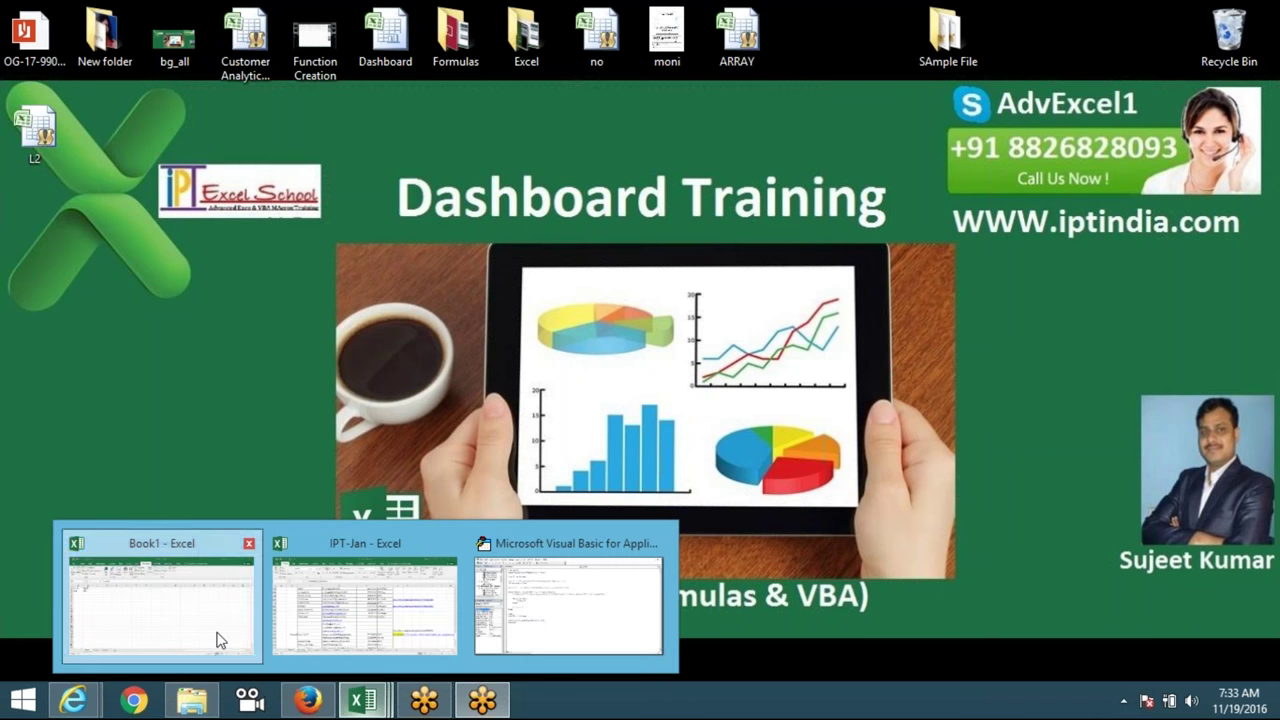
left_click(216, 626)
left_click(403, 358)
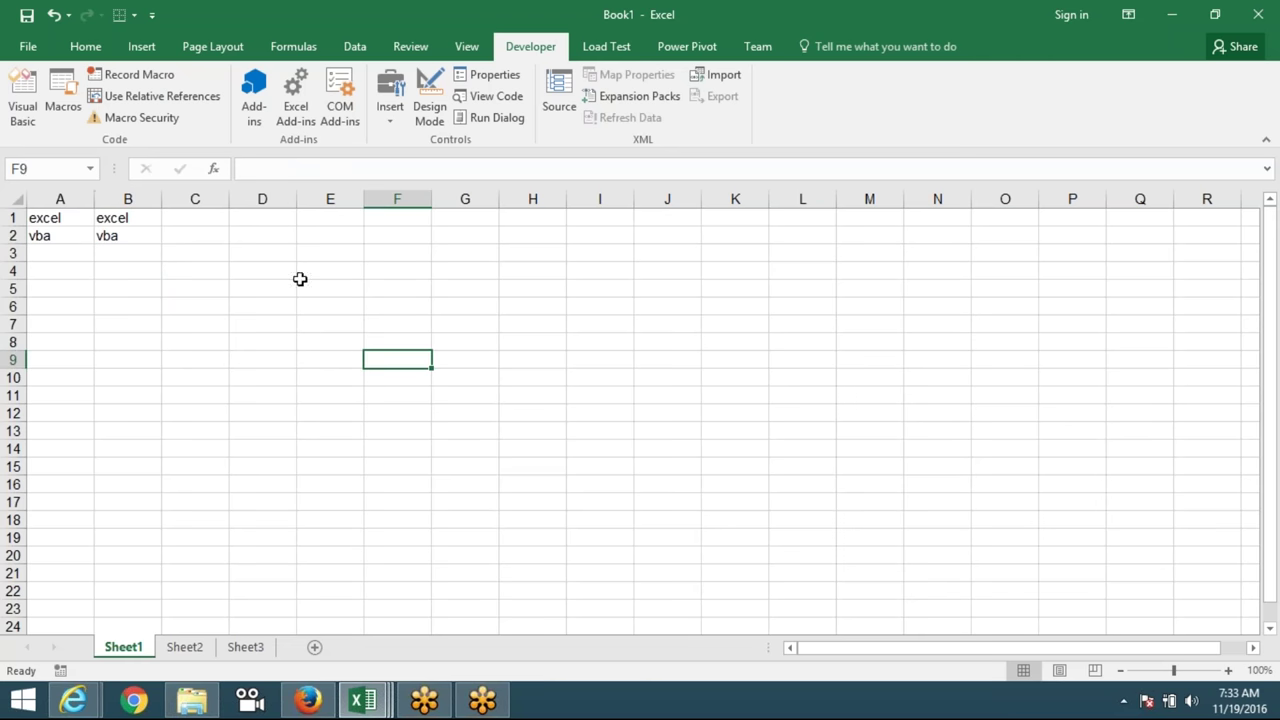
left_click_drag(42, 231, 112, 220)
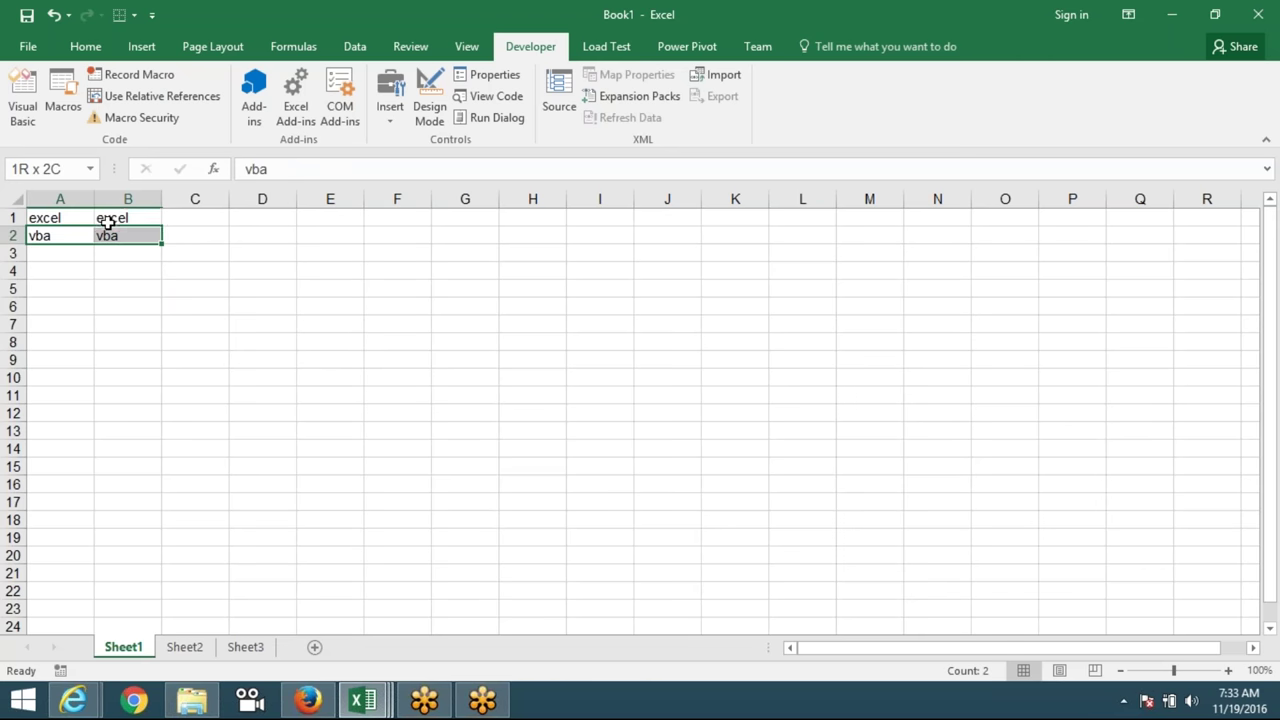
key("Delete")
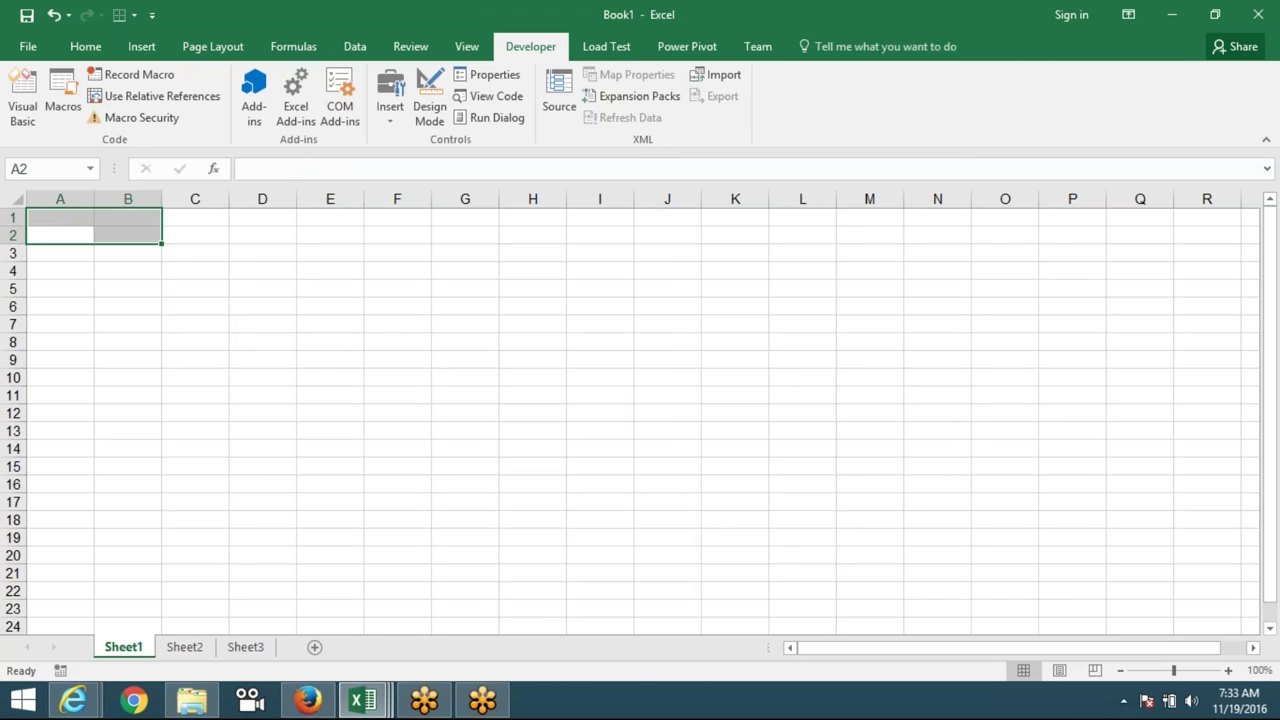
Step: Type and erase test text in A1, leaving the sheet empty
left_click(60, 217)
type("a")
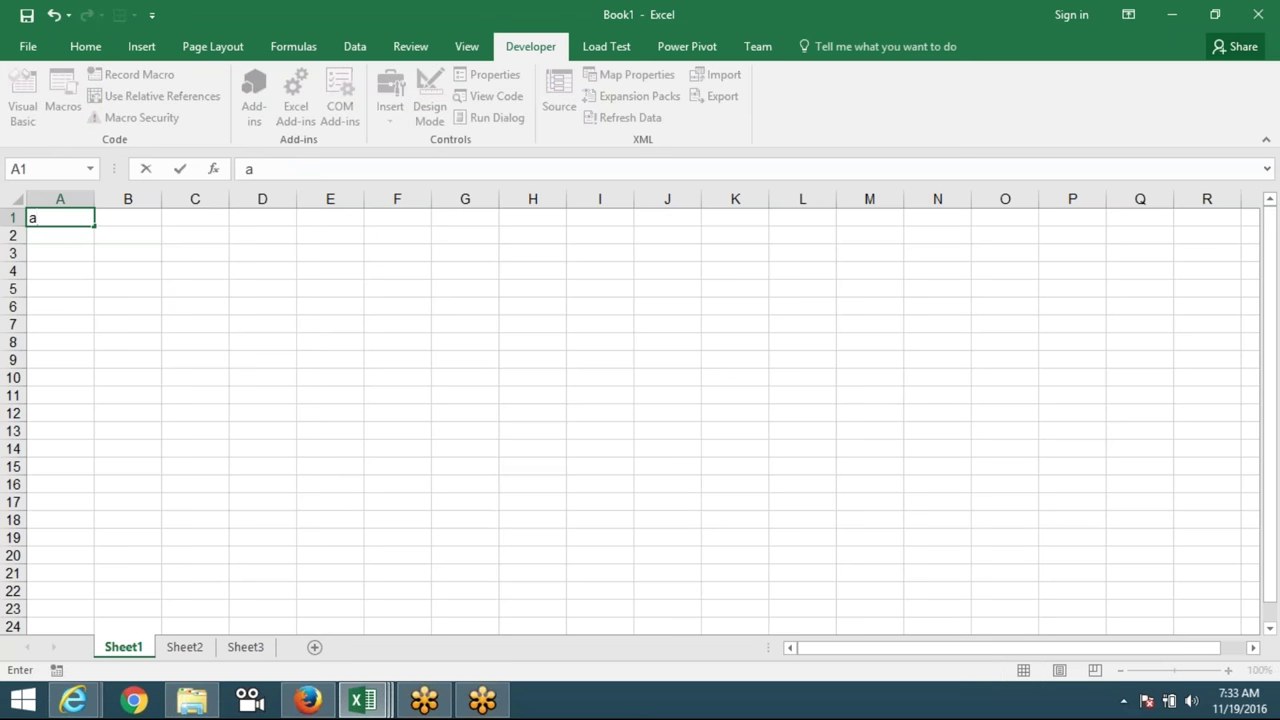
key("BackSpace")
type("Ad")
key("BackSpace")
key("BackSpace")
left_click(167, 241)
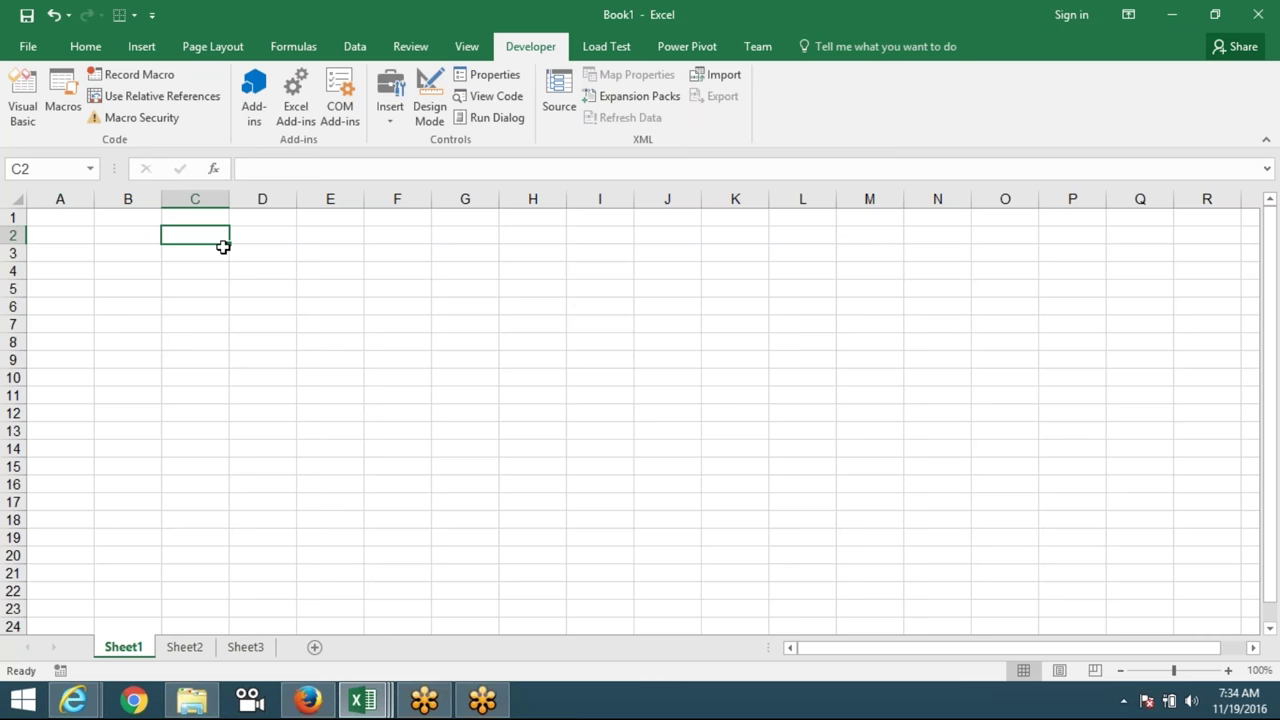
Step: Open the Visual Basic editor and delete Module1's old test macro code
left_click(24, 112)
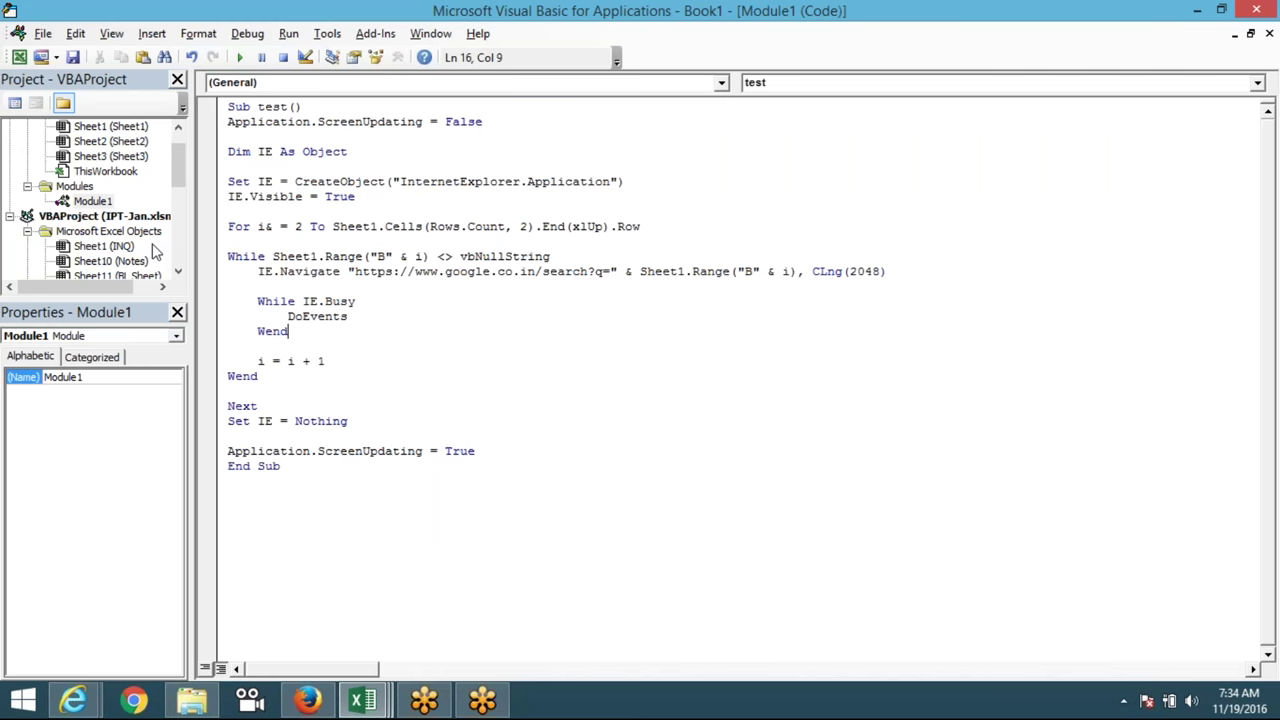
key("ctrl+a")
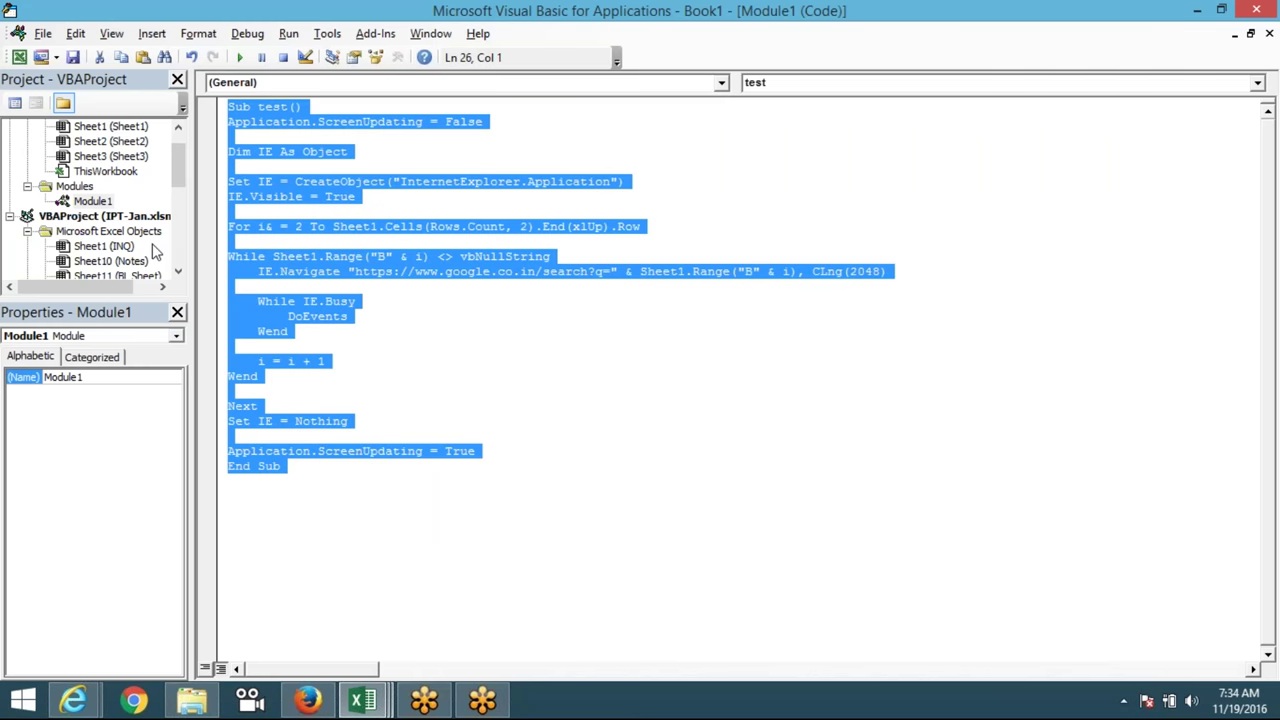
key("Delete")
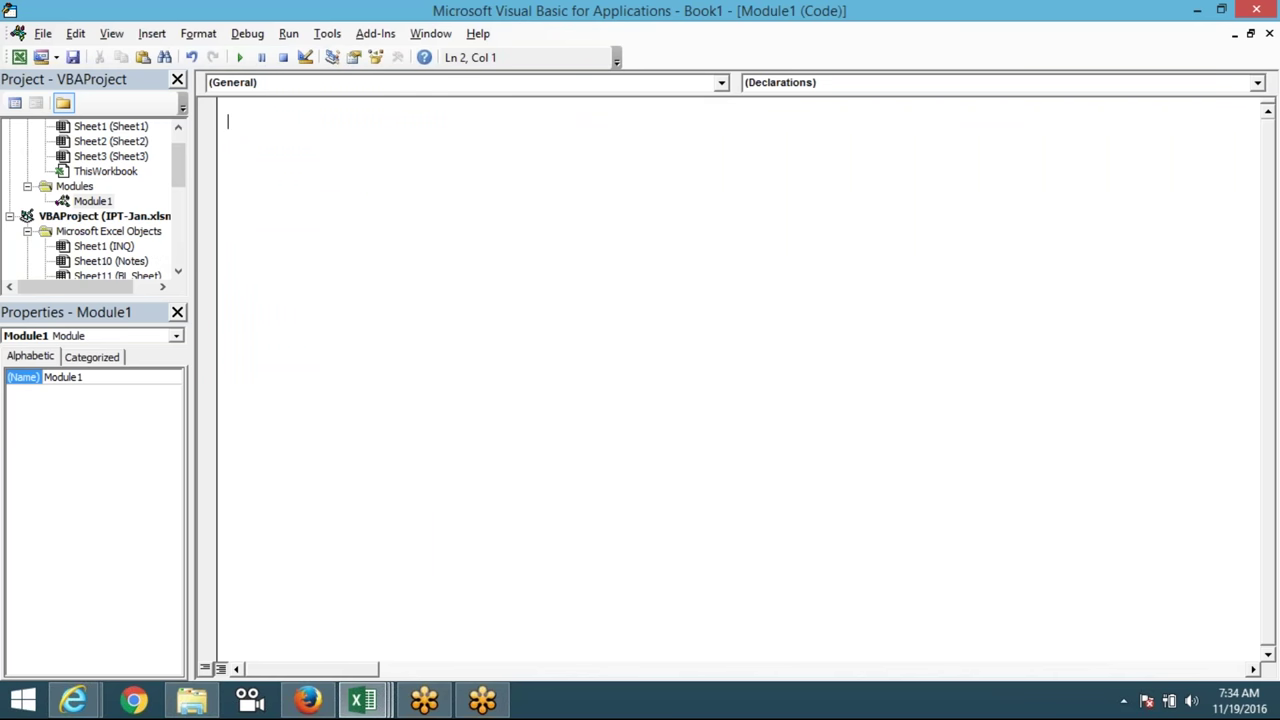
Step: Write Sub opengoogle() with Dim IE As Object inside, and begin a Set IE line
type("sub ")
type("o")
type("pen")
type("google()")
key("Return")
key("Return")
key("Return")
key("Return")
key("Up")
key("Up")
key("Up")
type("dim IE as ")
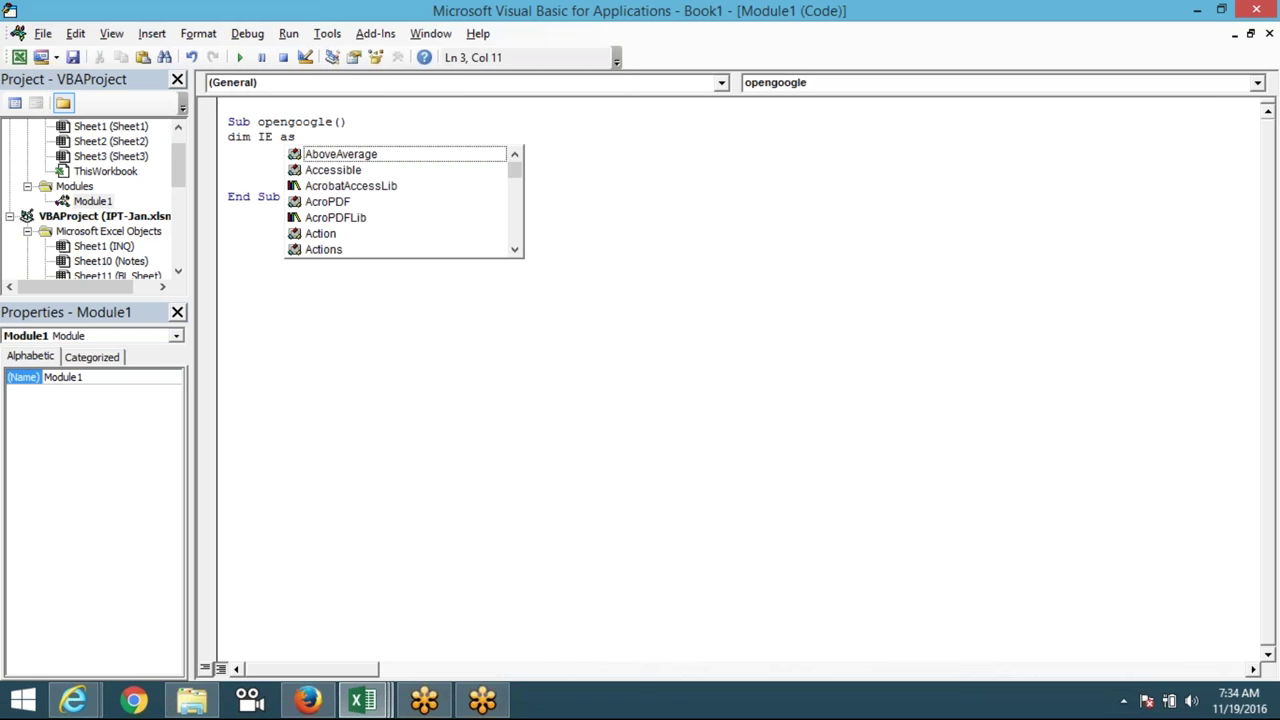
type("ob")
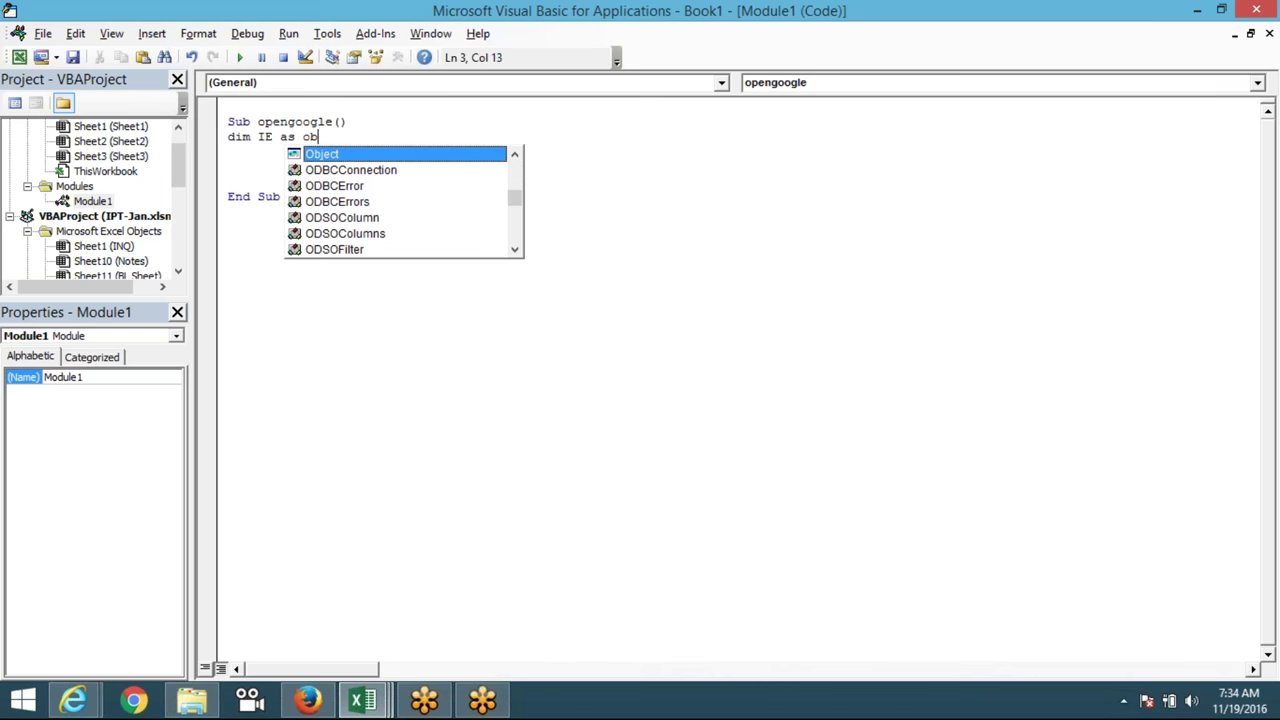
key("Return")
key("Return")
type("set ")
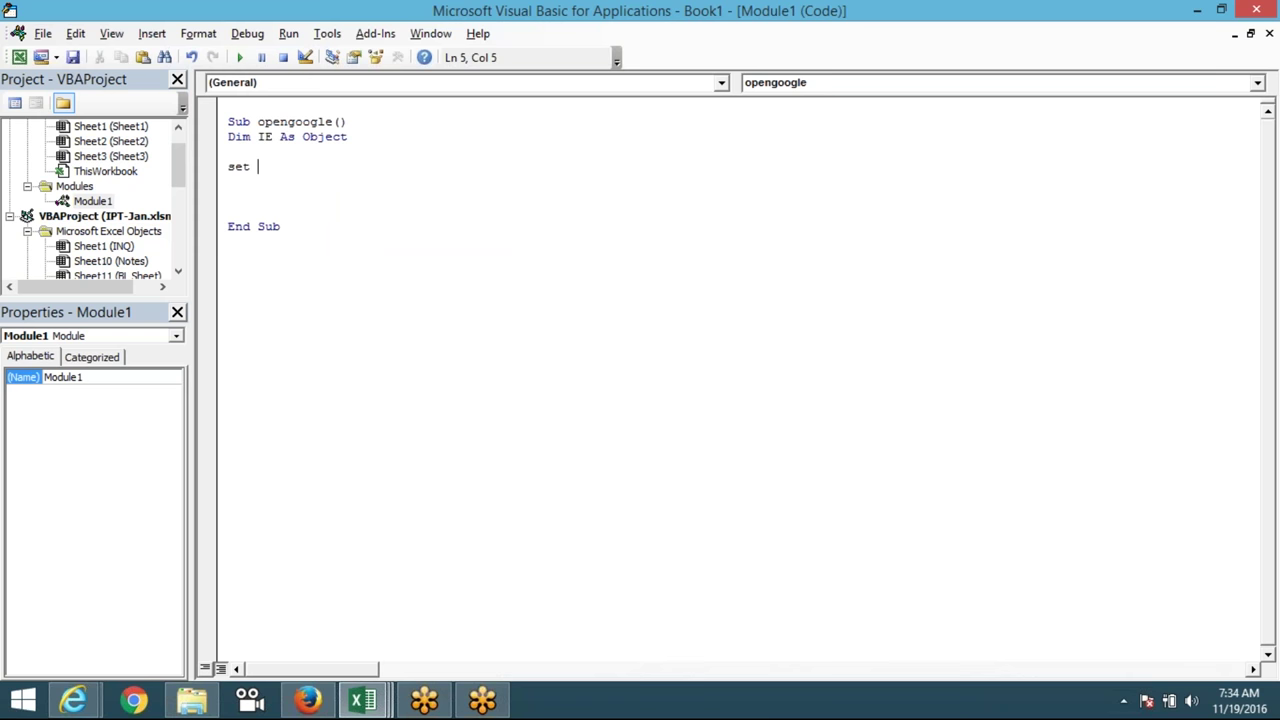
type("IE=")
type("create")
type("on")
Step: Finish Set IE = createogject("InternetExplorer.application"), adding the missing opening quote after the compile error
key("BackSpace")
type("gject")
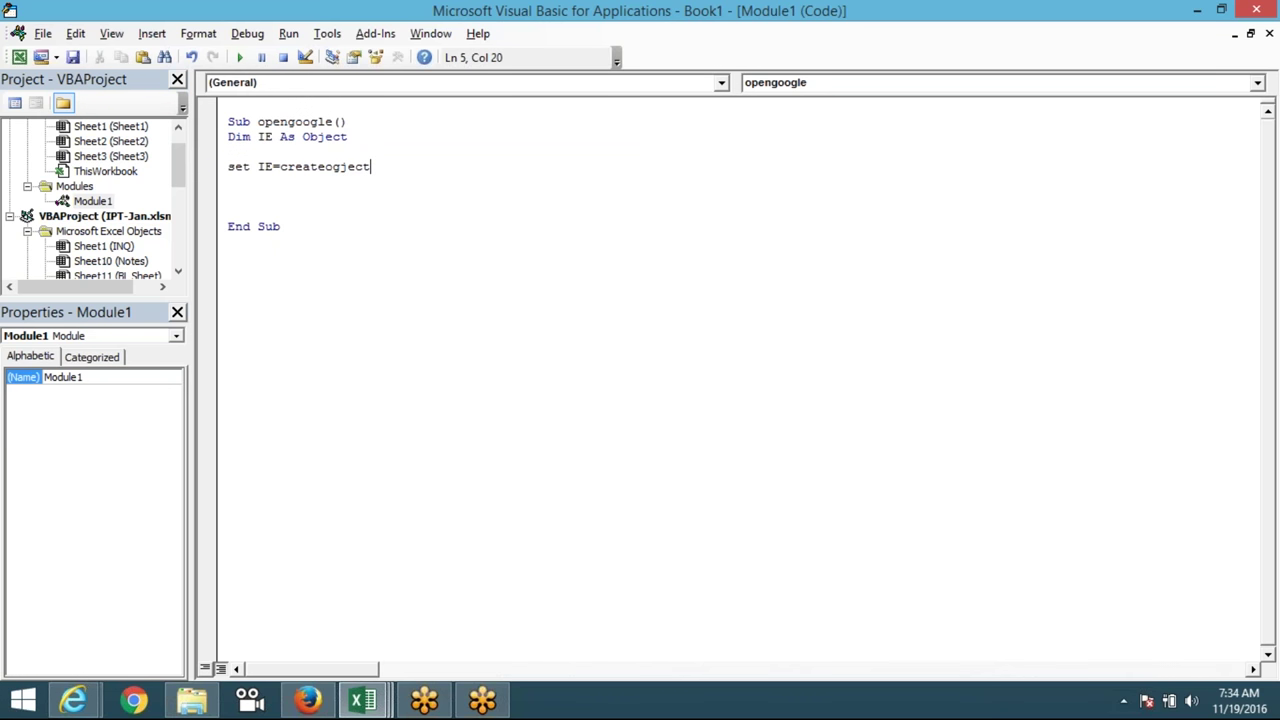
type("(")
type("Internet")
type("Explorer.application\")")
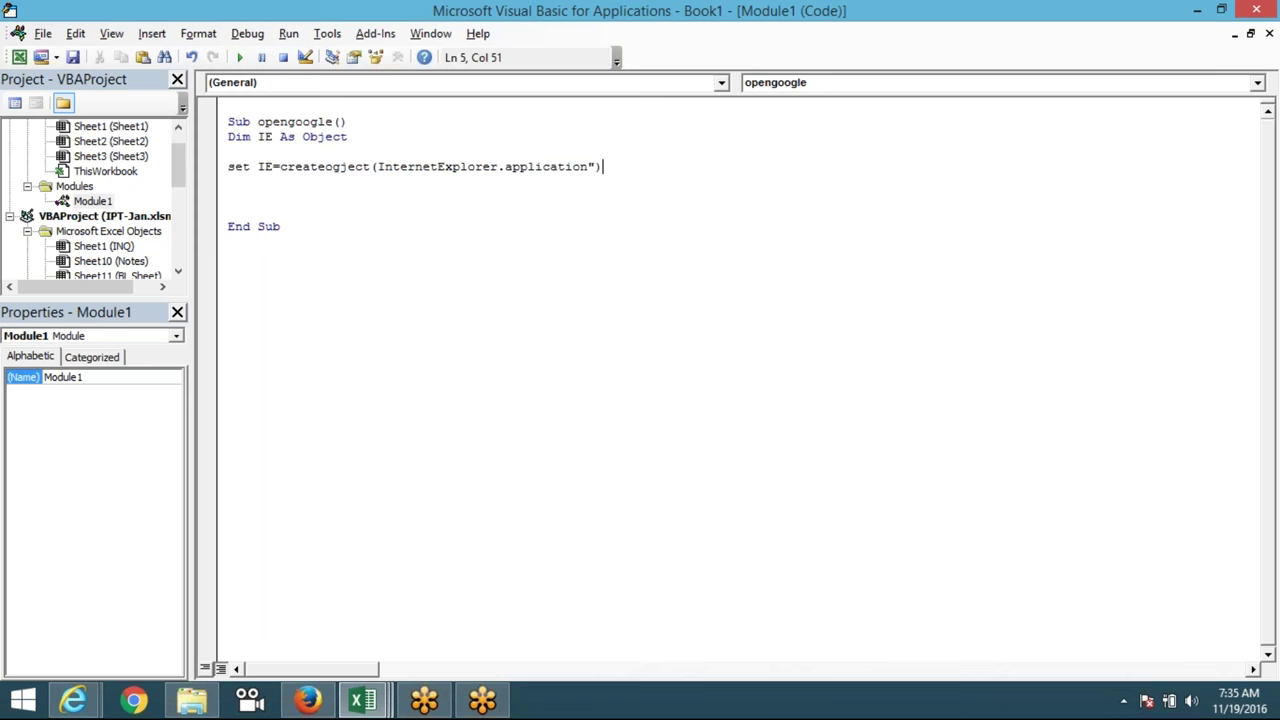
key("Return")
key("Return")
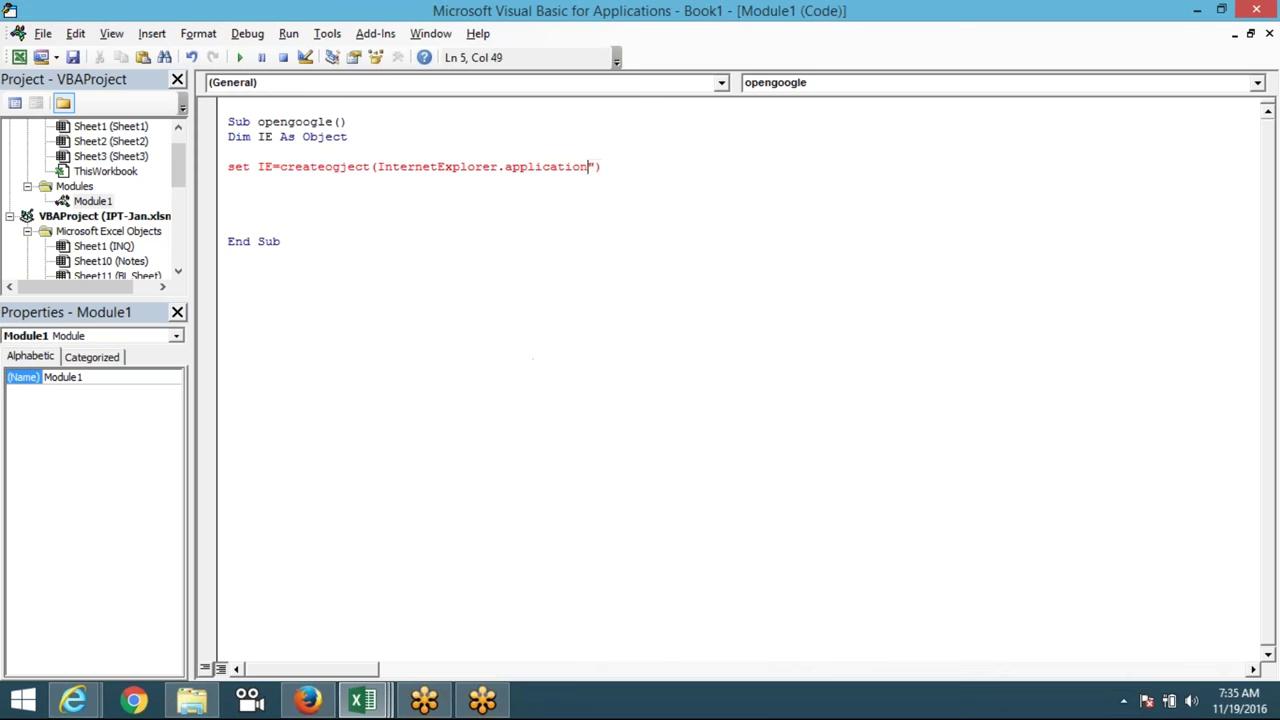
left_click(371, 166)
left_click(228, 181)
left_click(377, 166)
type("\"")
left_click(228, 181)
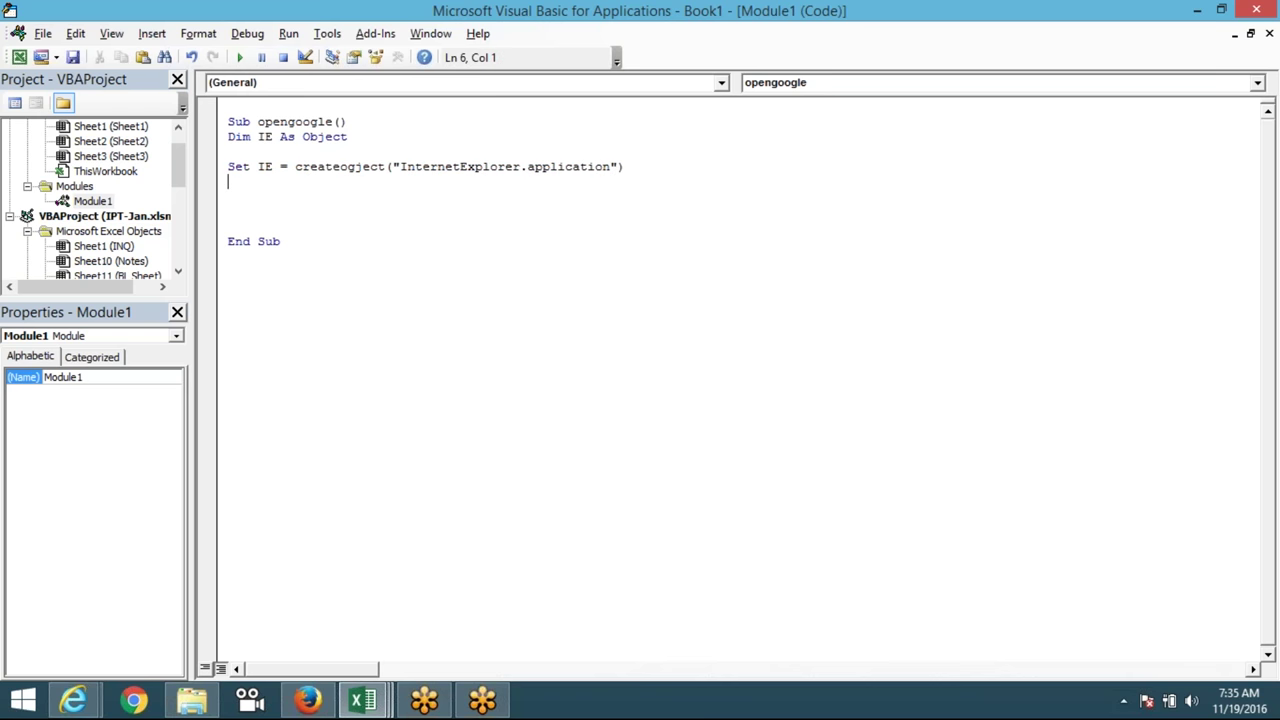
Step: Add a blank line below the Set IE statement
key("Return")
type("I")
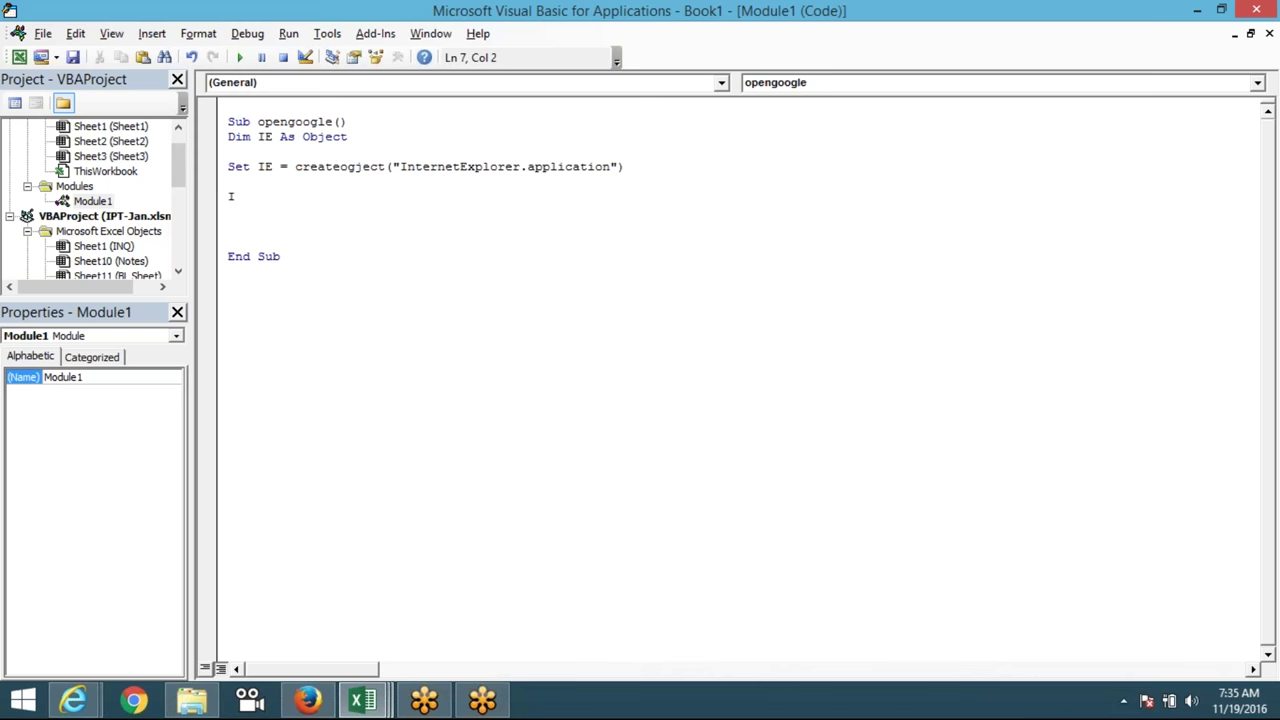
type("E")
key("BackSpace")
key("BackSpace")
key("BackSpace")
Step: Declare Dim s As String below the Dim IE line
left_click(228, 151)
key("Return")
key("Up")
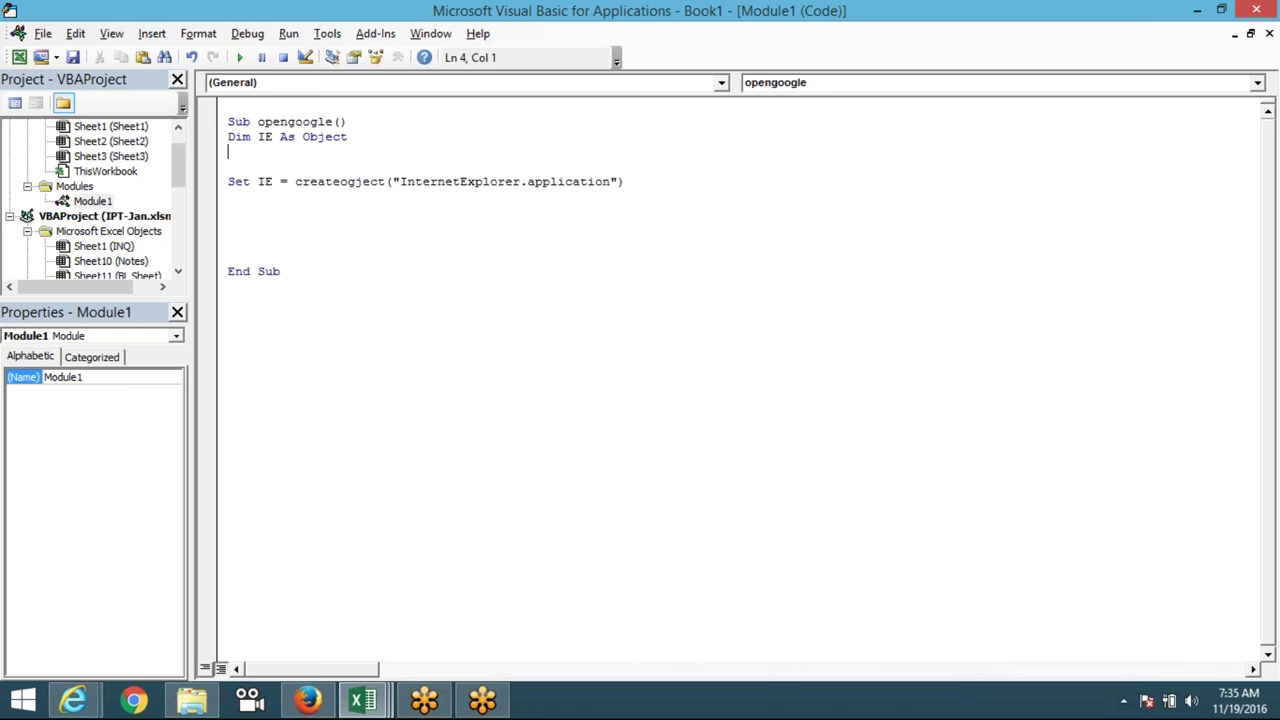
type("dim r as")
key("BackSpace")
key("BackSpace")
key("BackSpace")
key("BackSpace")
type("s as ")
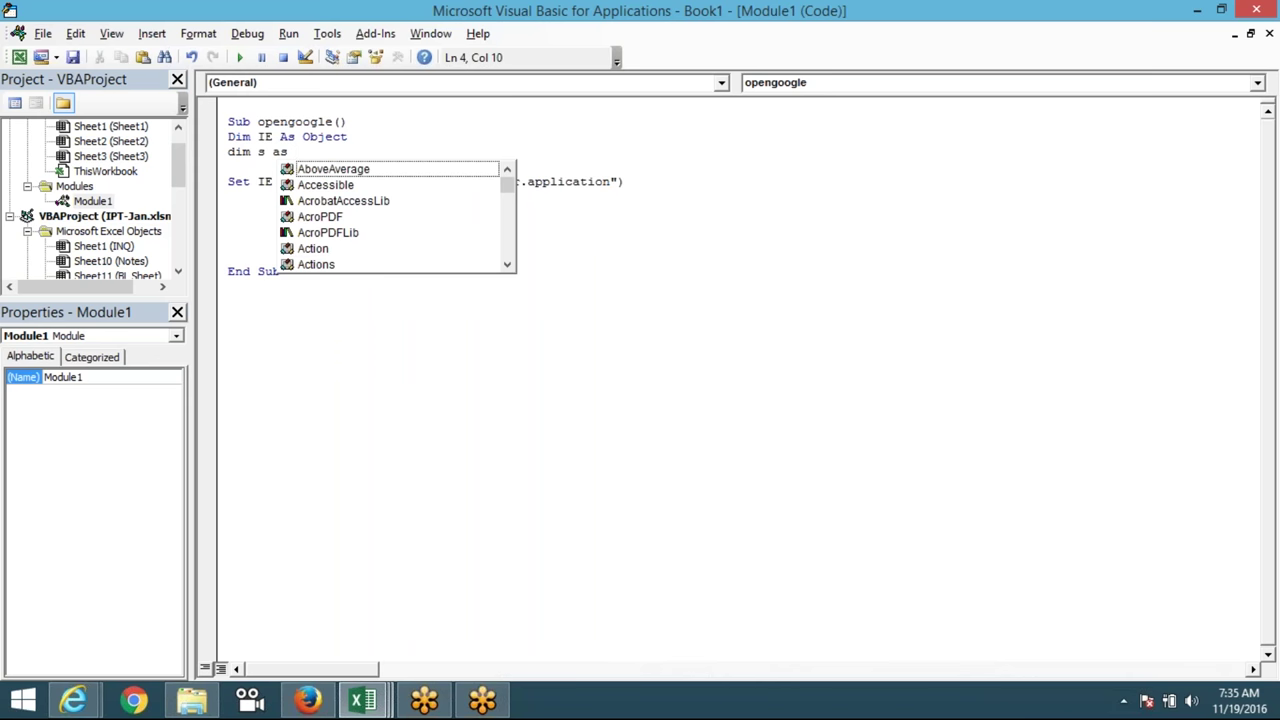
type("str")
key("Tab")
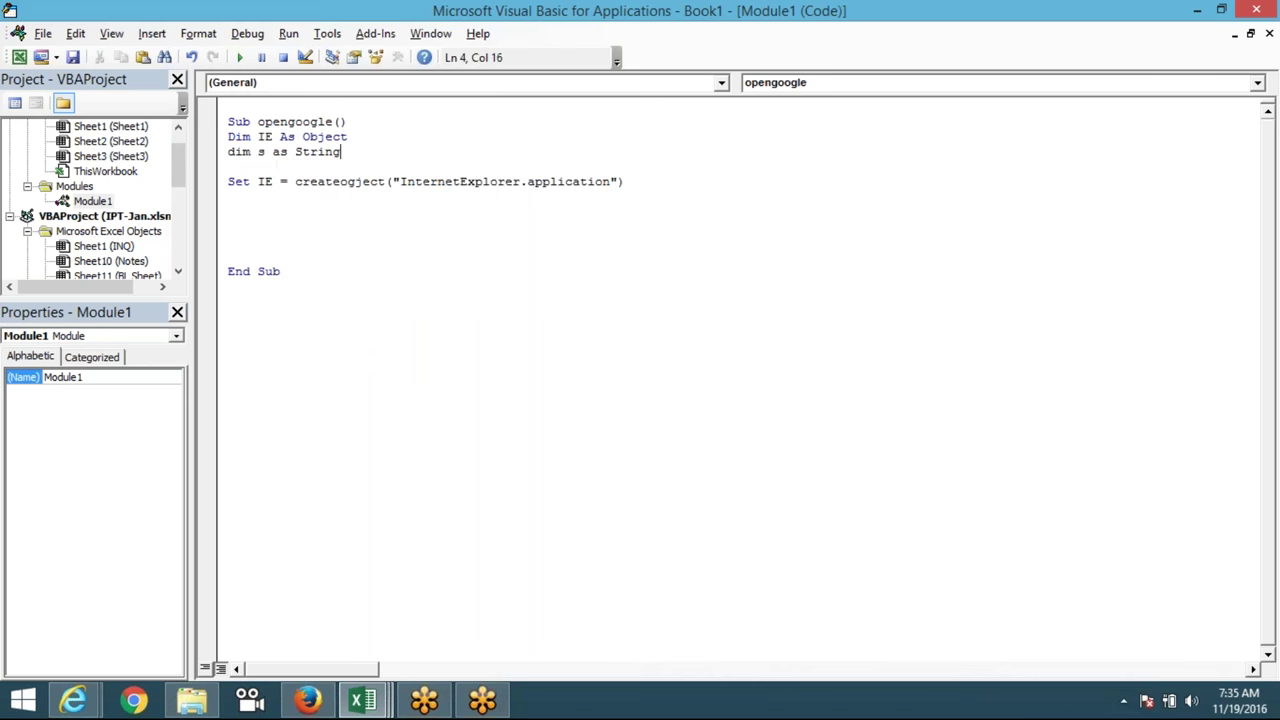
key("Return")
key("Return")
Step: Add s = InputBox("Enter ur Seach Key", "Key") to prompt for the search key
type("s=inputbox")
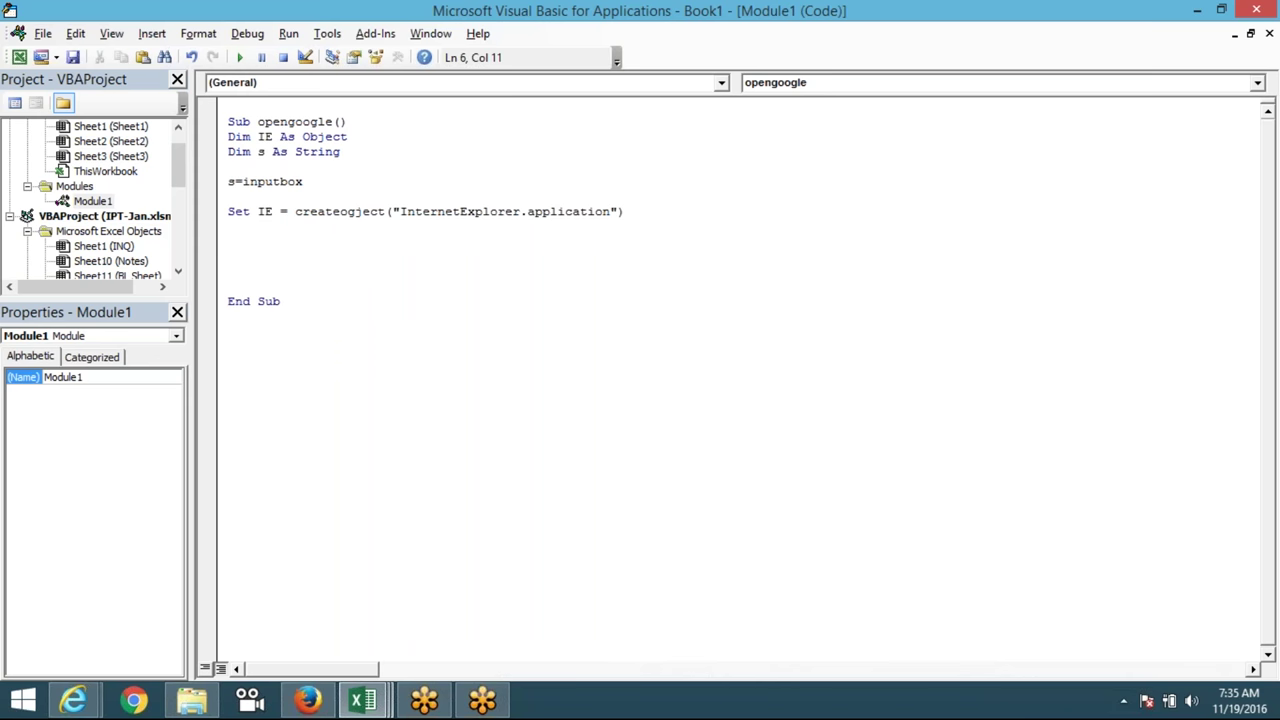
type("(\"")
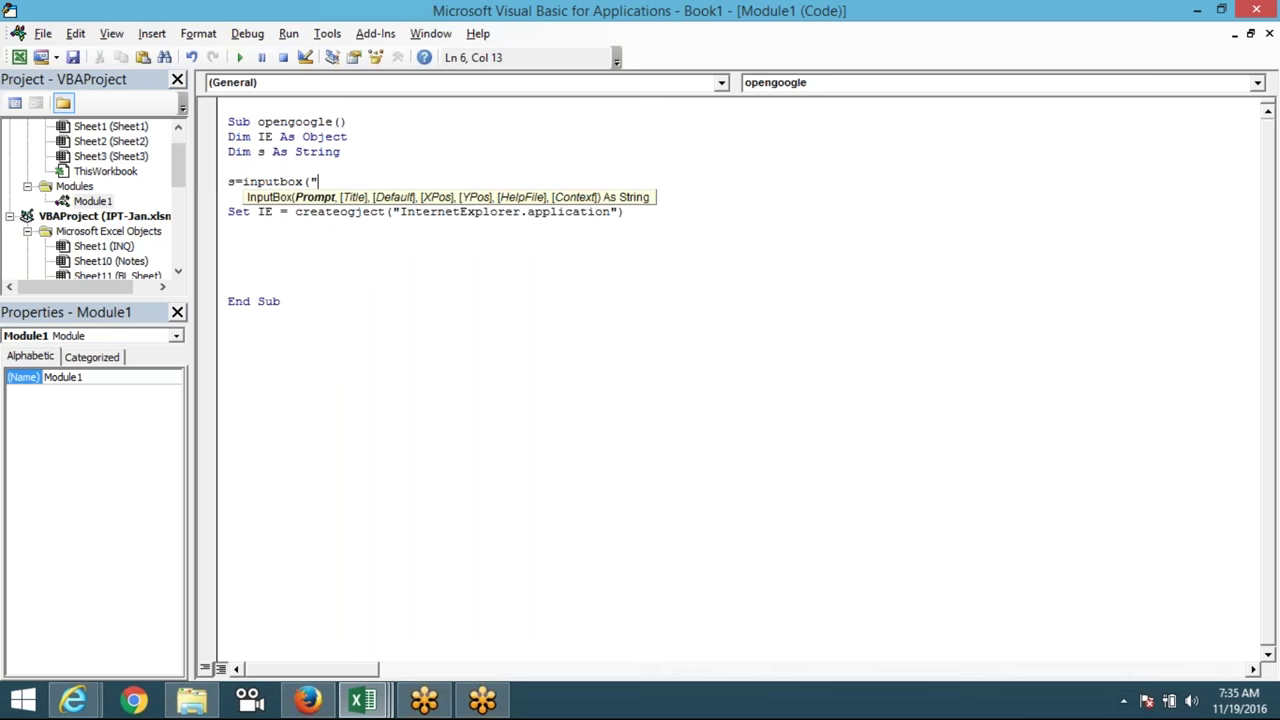
type("E")
type("x")
key("BackSpace")
type("nter ")
type("ur Sea")
key("BackSpace")
key("BackSpace")
type("Earch")
key("BackSpace")
key("BackSpace")
key("BackSpace")
key("BackSpace")
key("BackSpace")
type("each ")
type("Key")
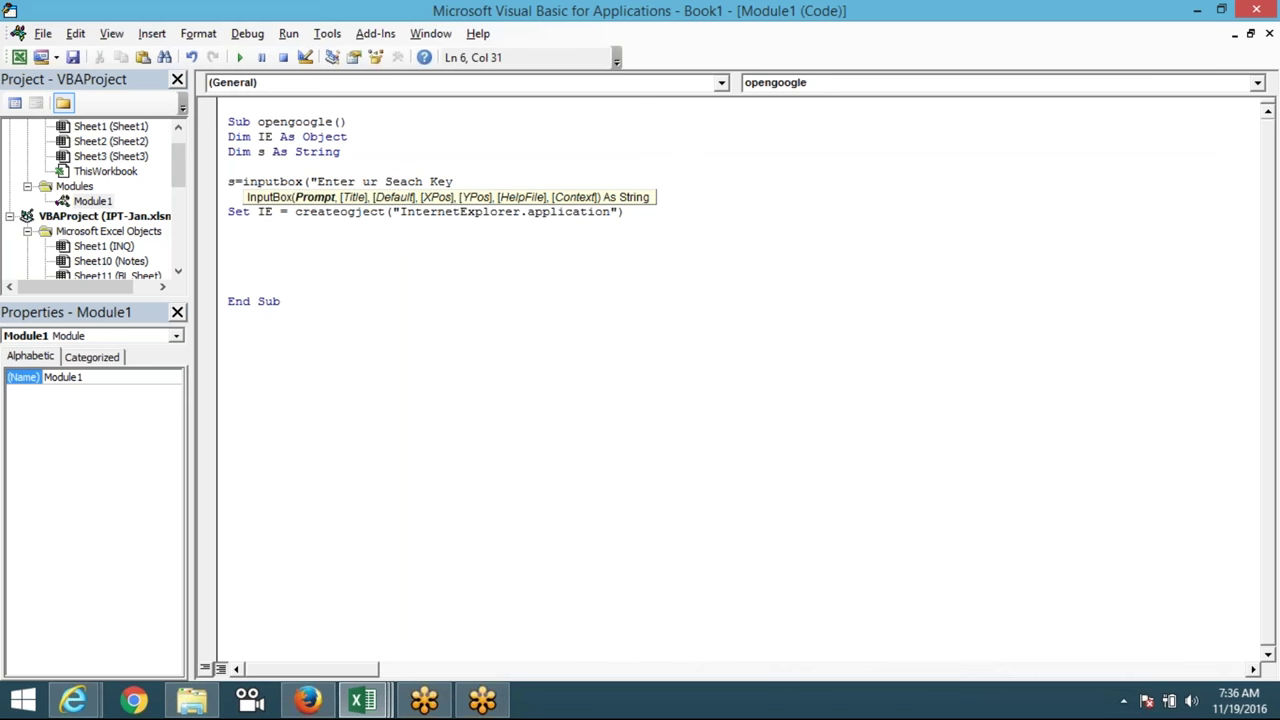
type("\"")
type(",Key")
key("BackSpace")
key("BackSpace")
key("BackSpace")
type("\"Key\")")
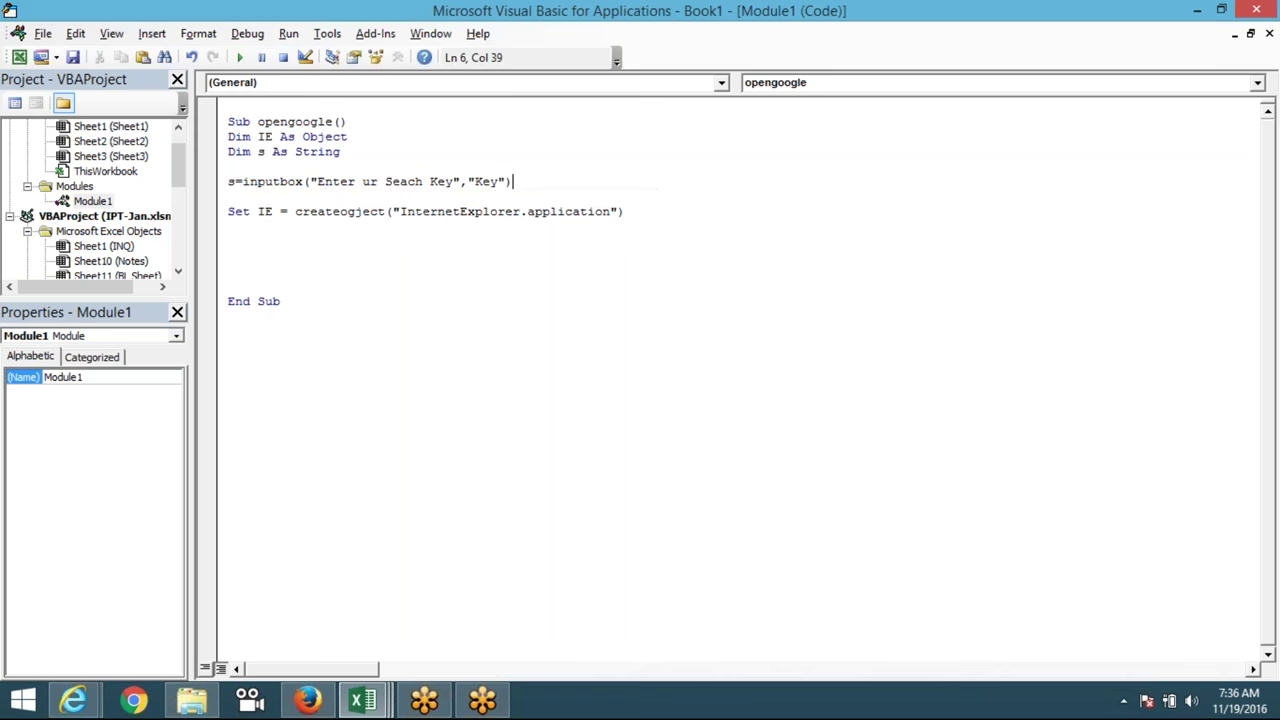
key("Return")
key("Down")
key("Down")
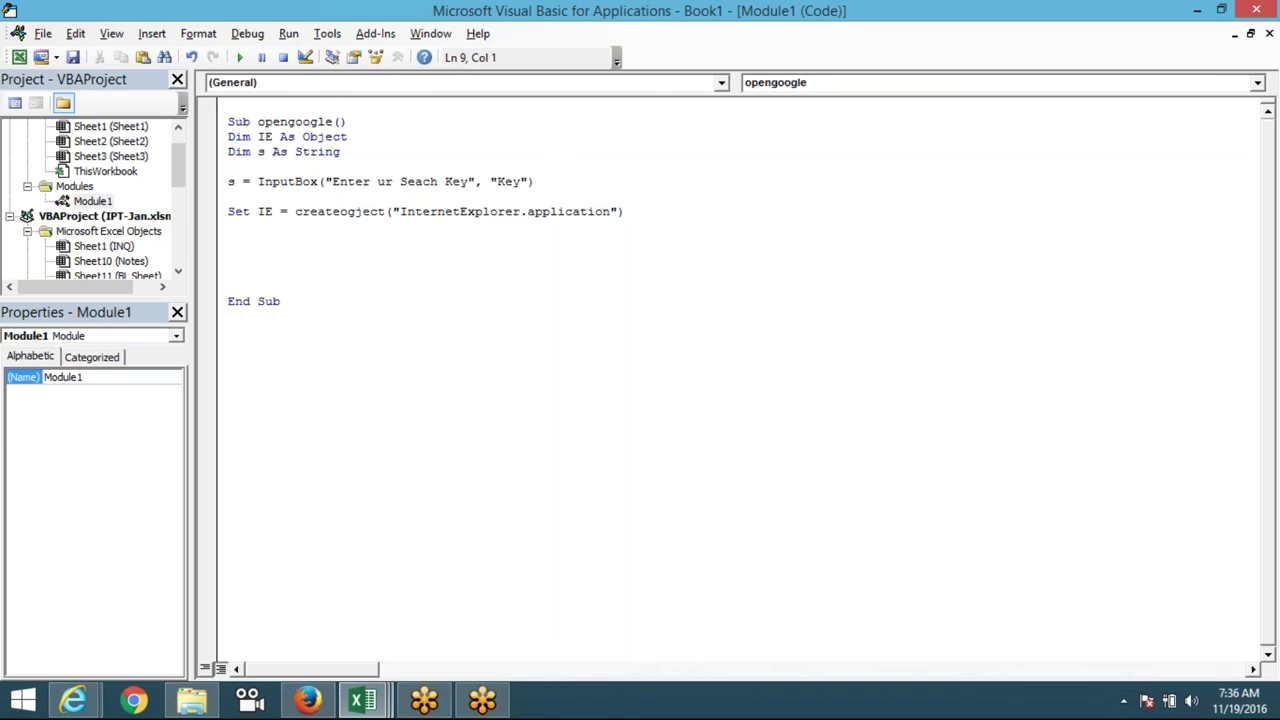
Step: Return to Excel, then search Google for excel in a new Firefox tab
key("alt+F11")
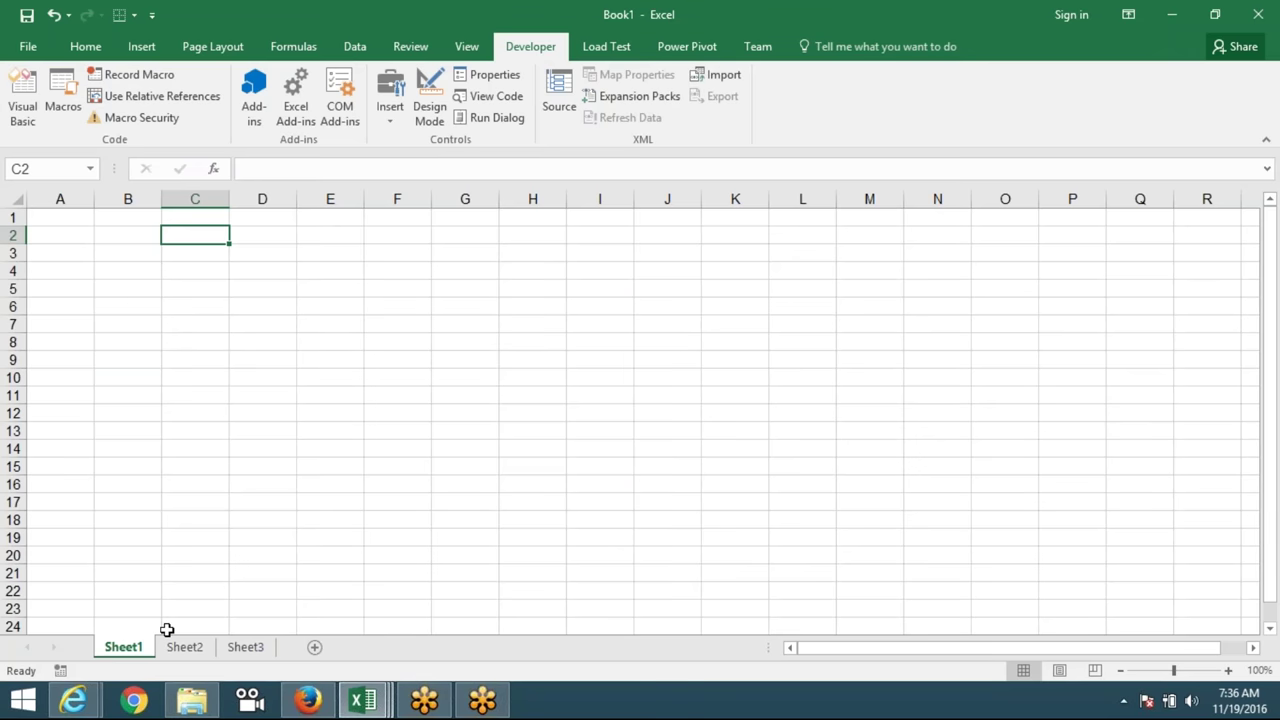
left_click(308, 700)
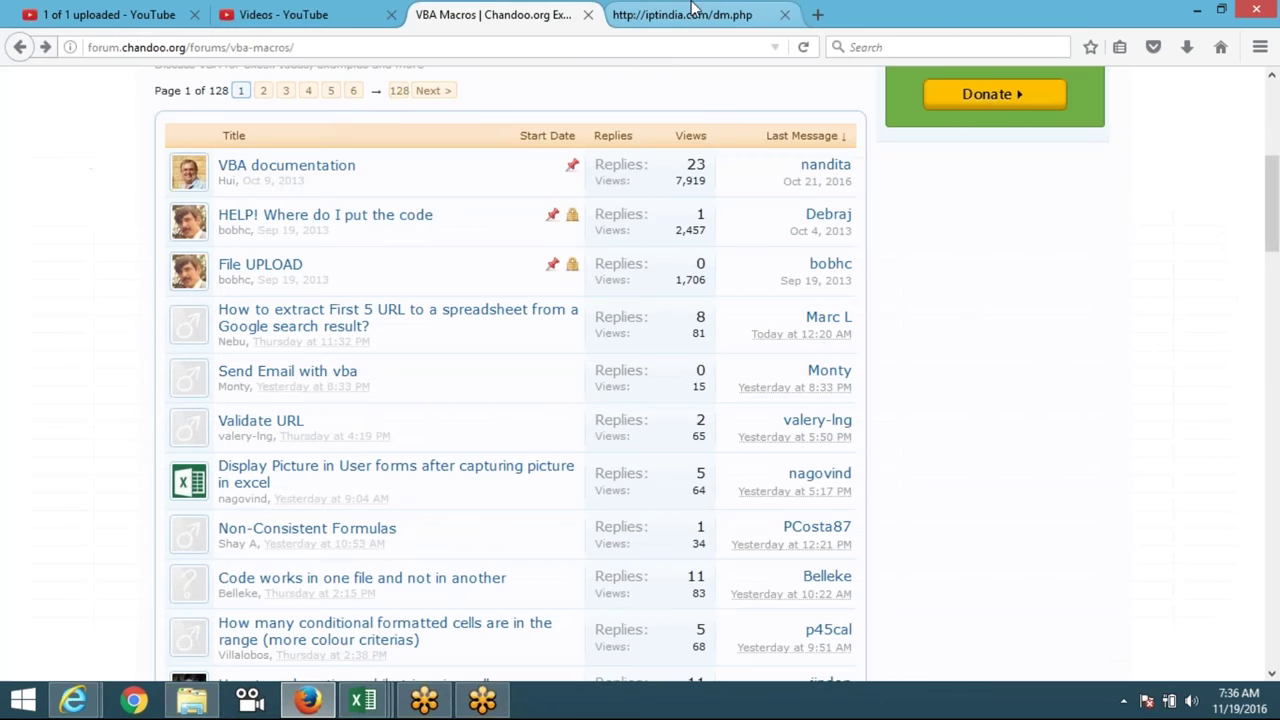
left_click(817, 14)
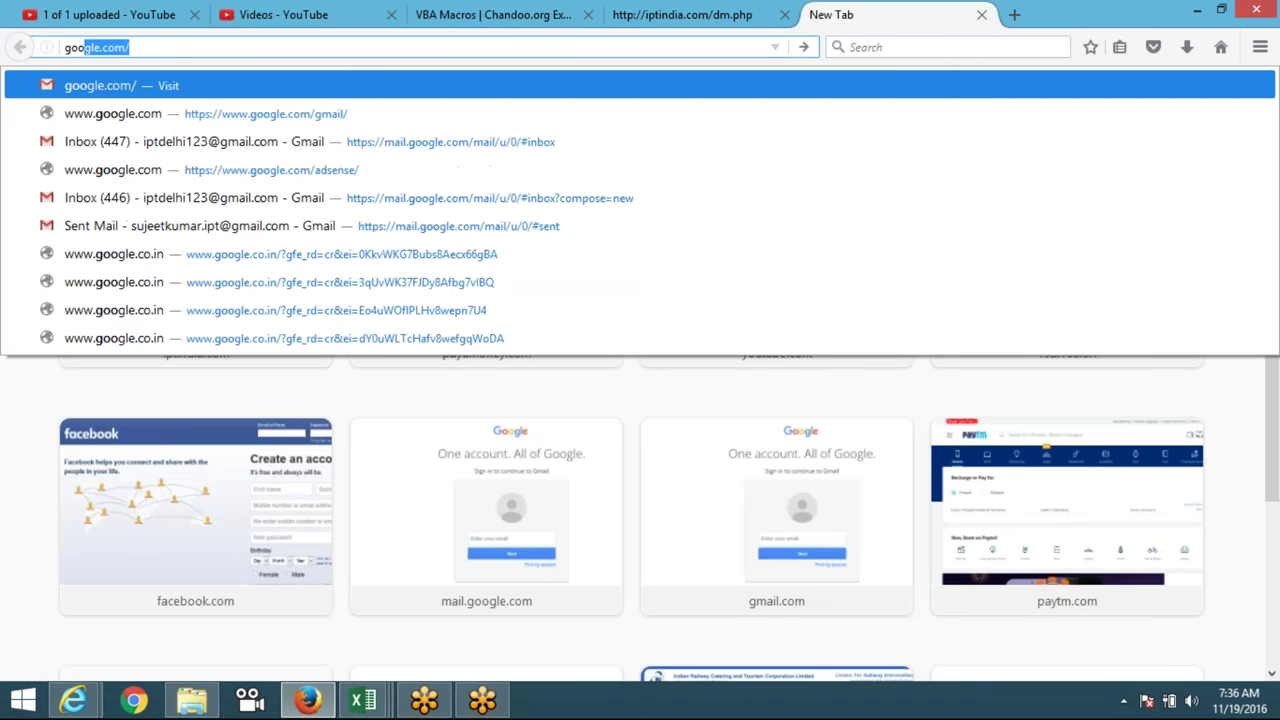
key("Return")
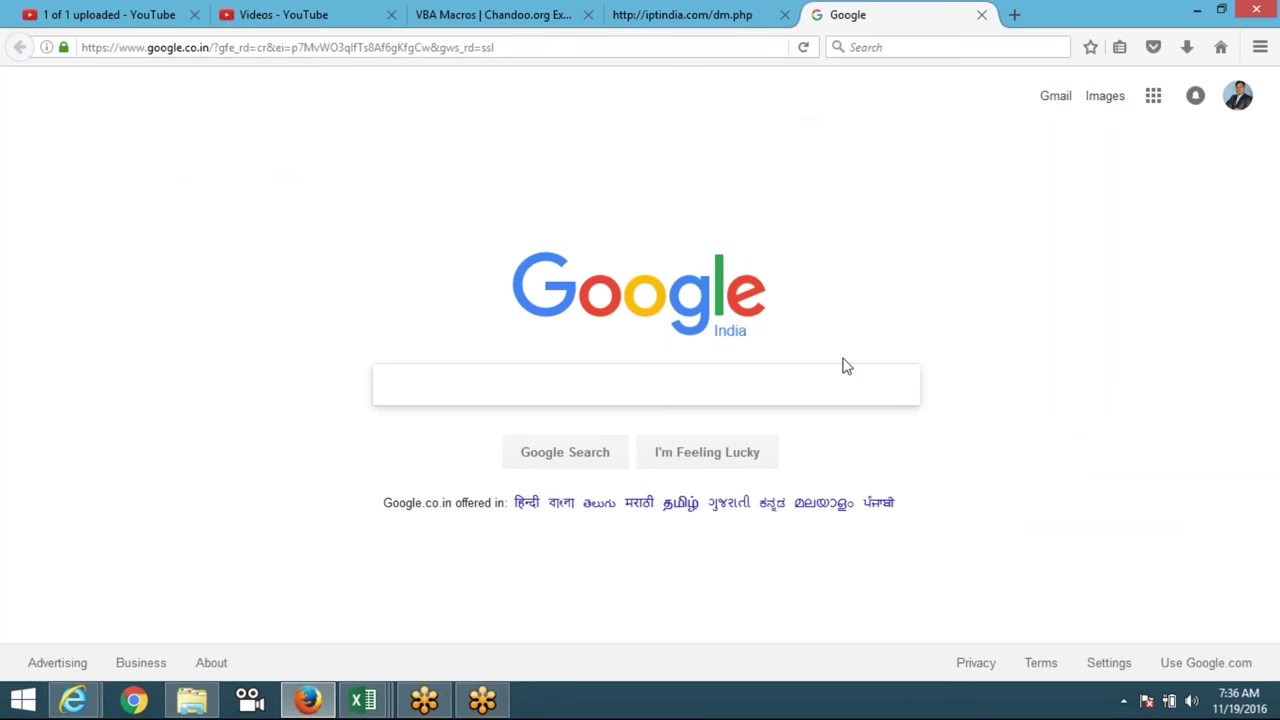
type("excel")
key("Return")
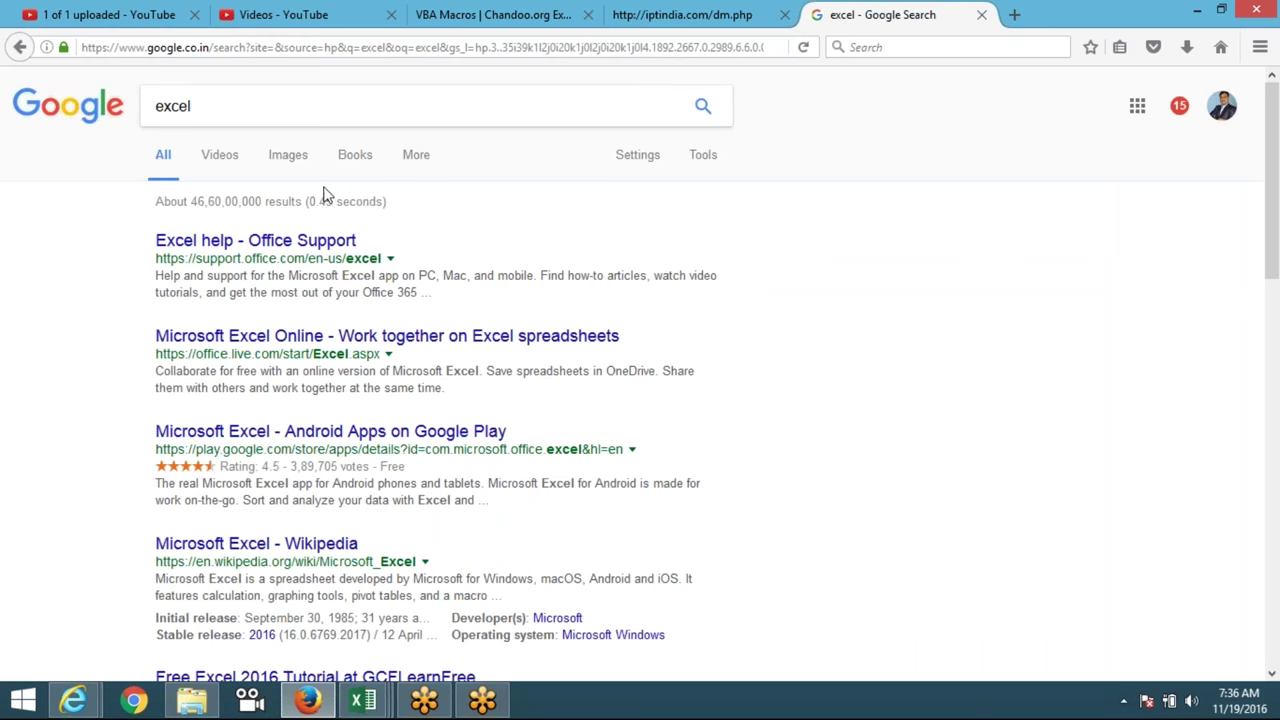
Step: Highlight the results URL up to its ?site= part
left_click(84, 52)
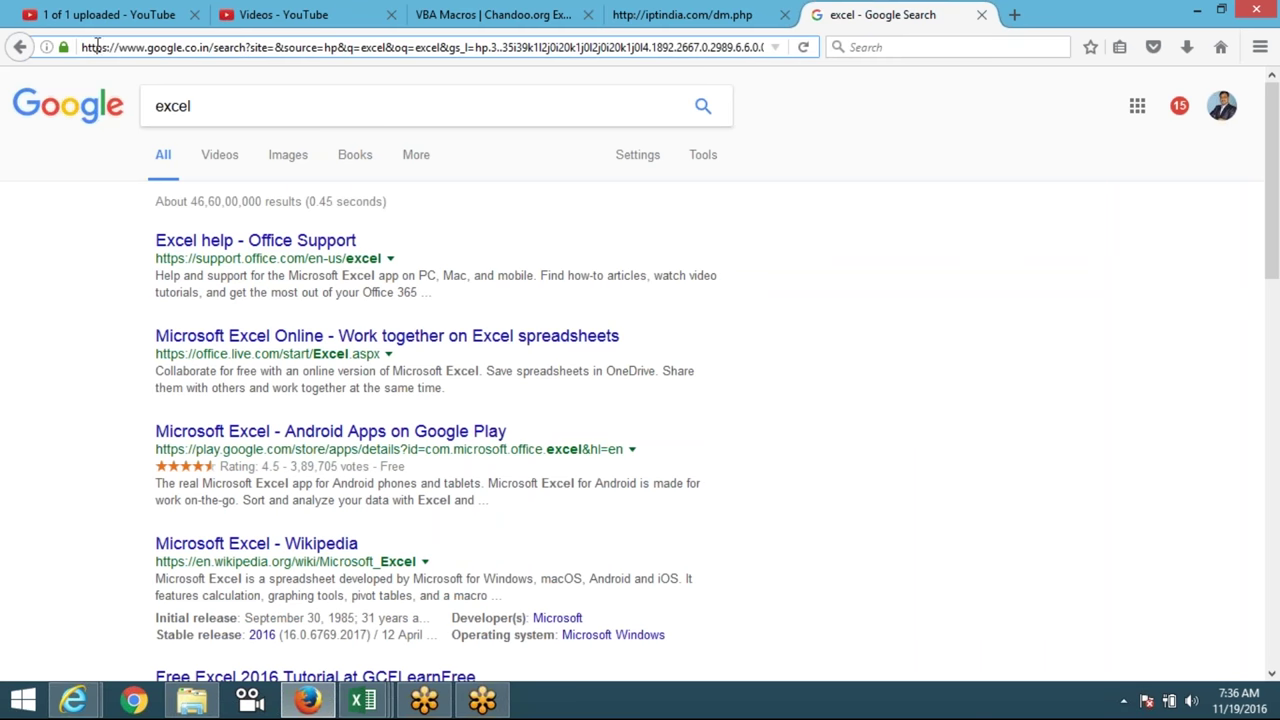
left_click_drag(276, 50, 60, 44)
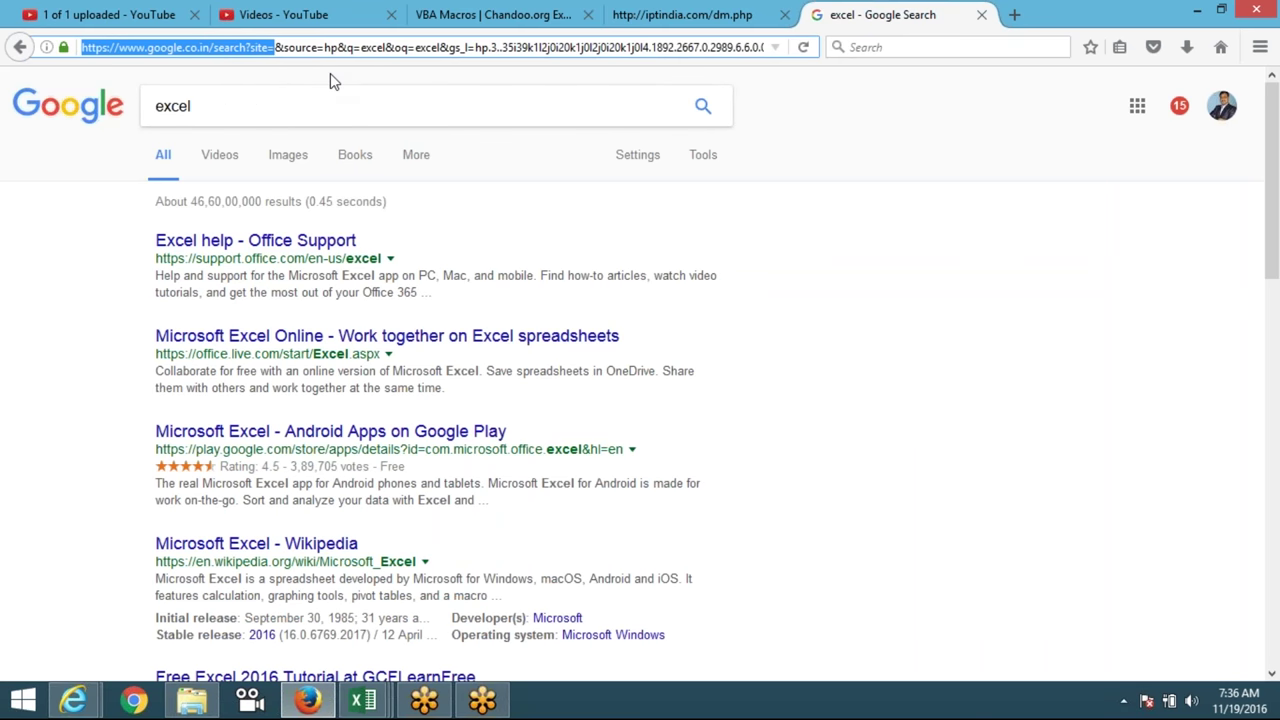
key("alt")
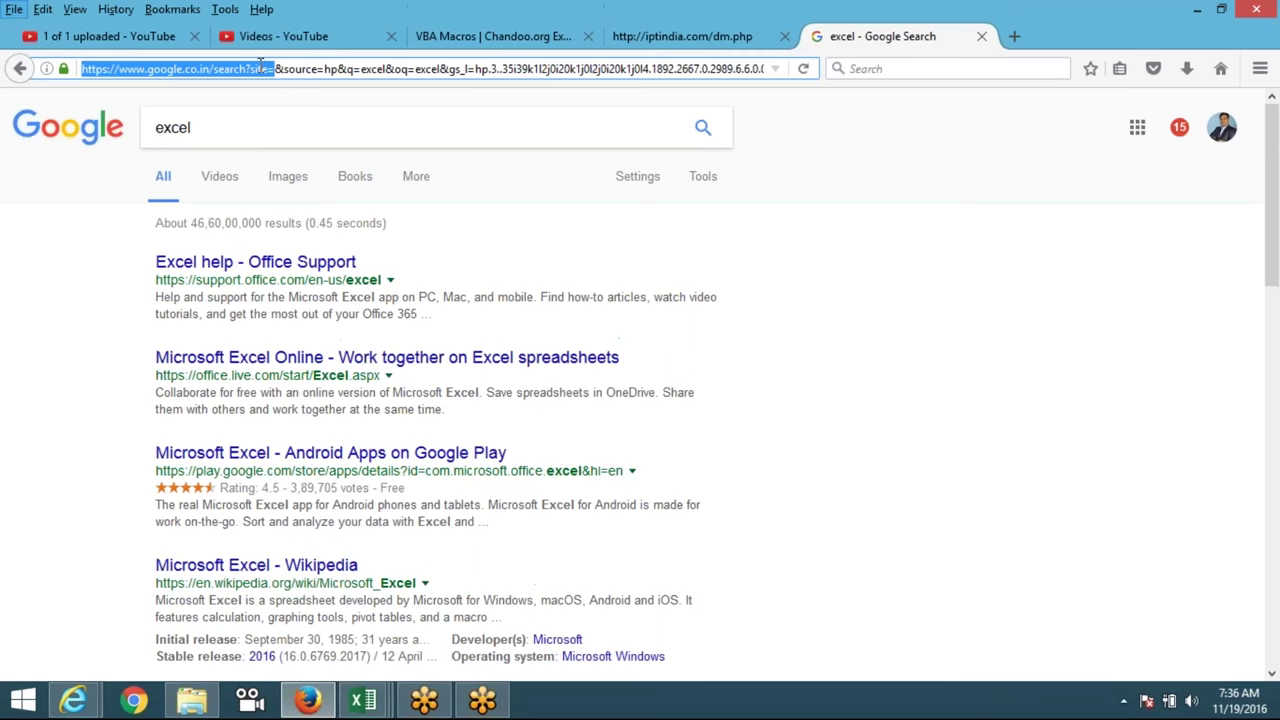
left_click(282, 67)
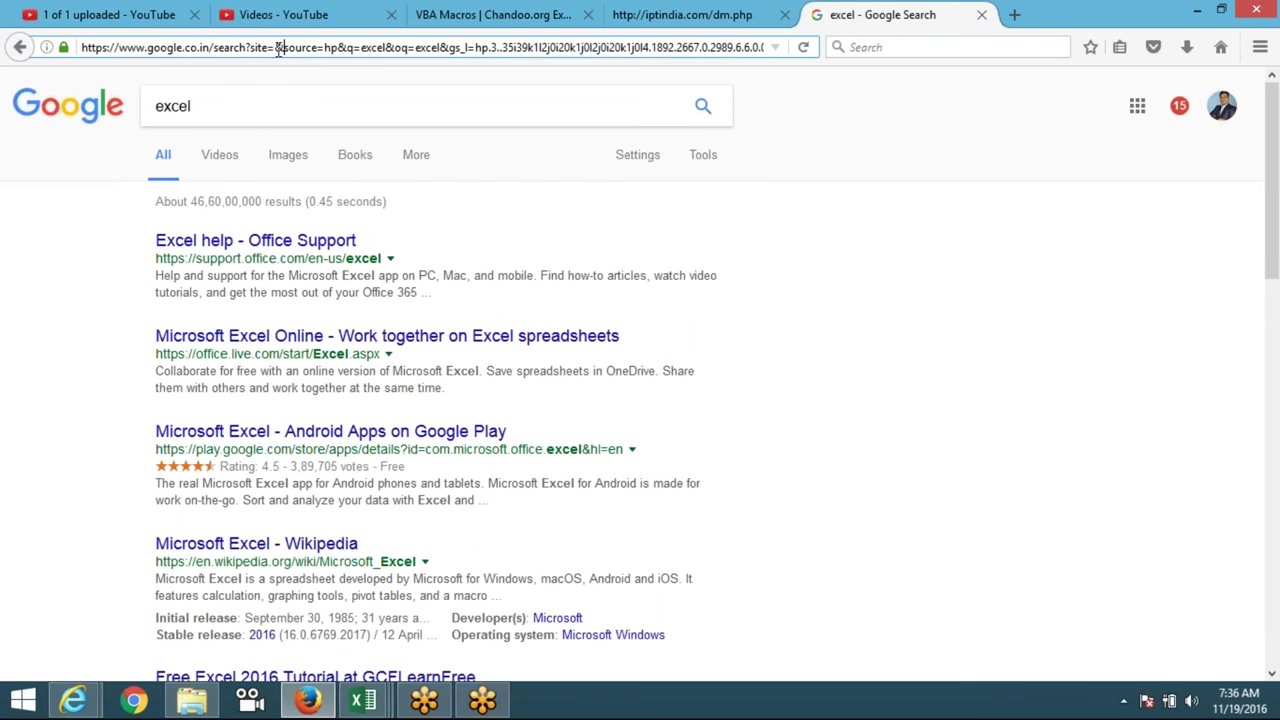
left_click_drag(276, 48, 80, 48)
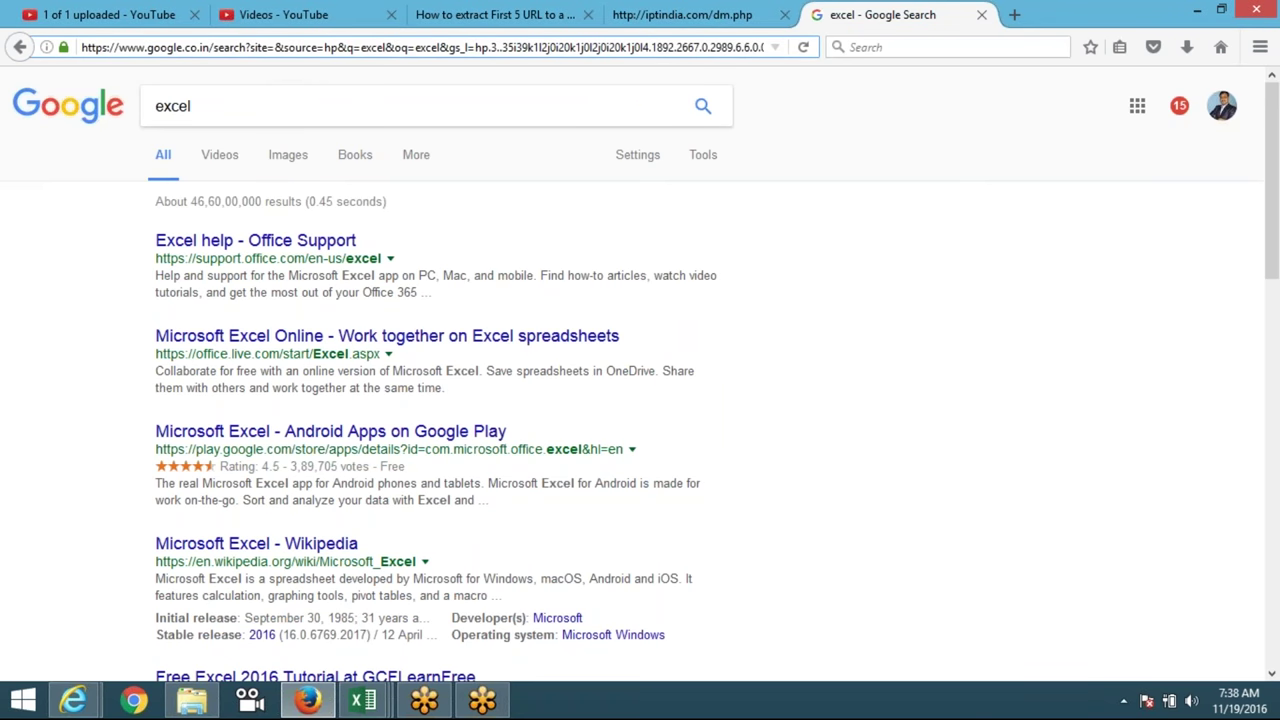
key("ctrl+l")
type("https://www.google.co.in/search?q=excel+class")
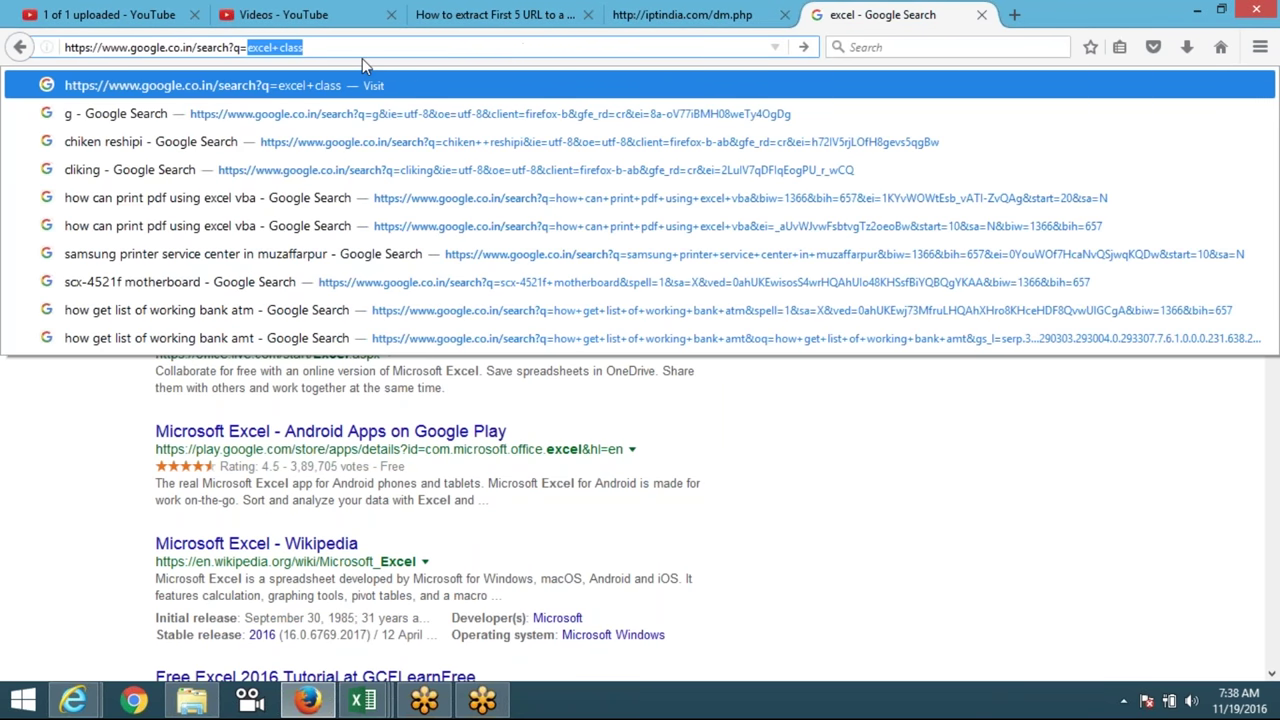
key("BackSpace")
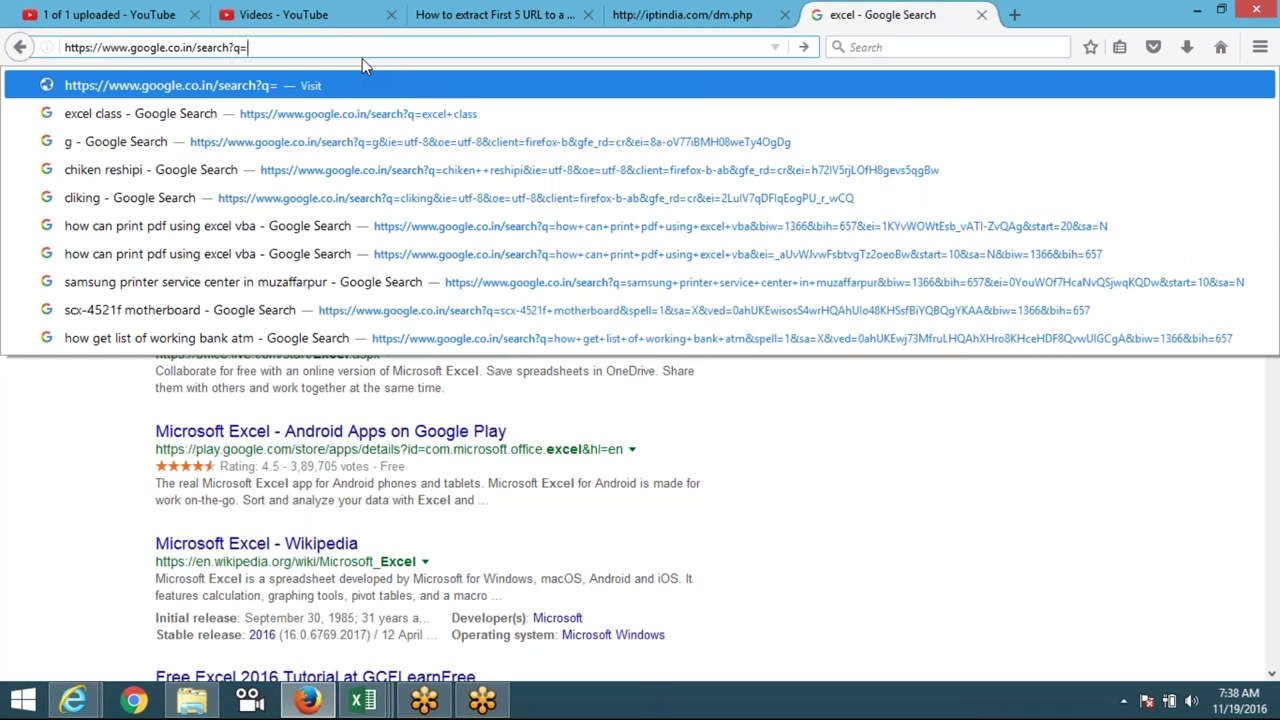
type("excel")
key("Delete")
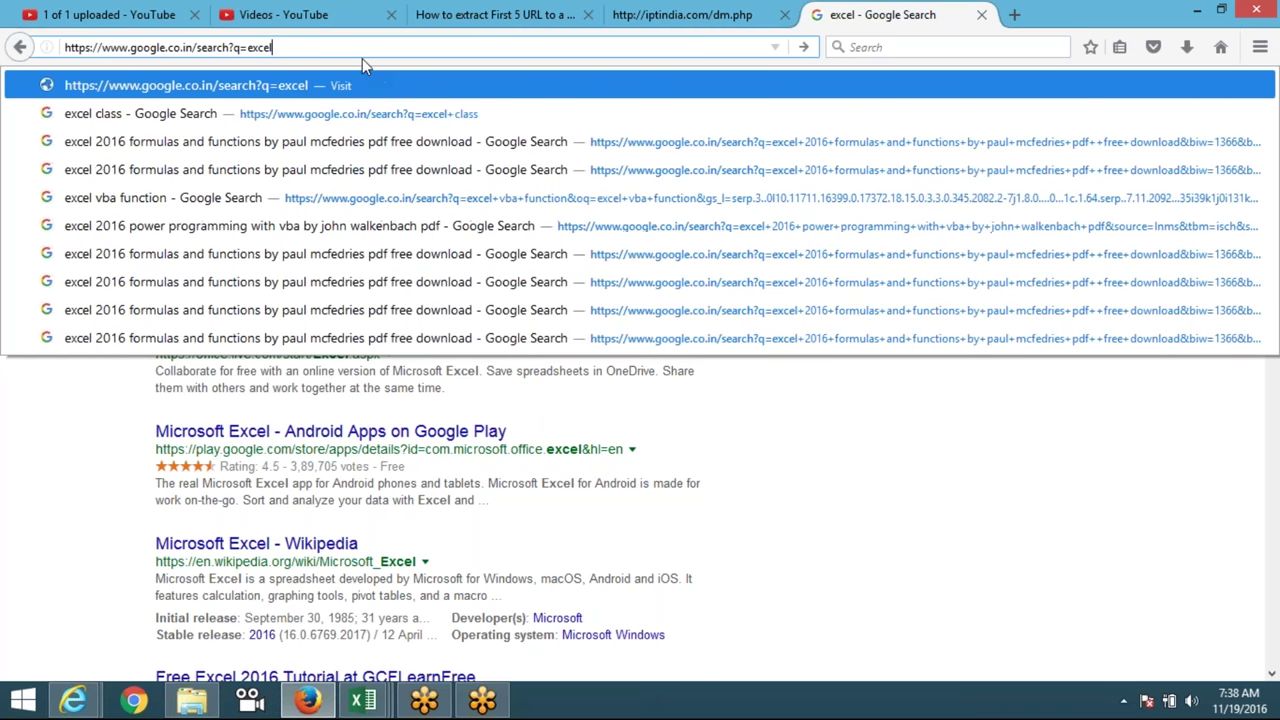
key("Return")
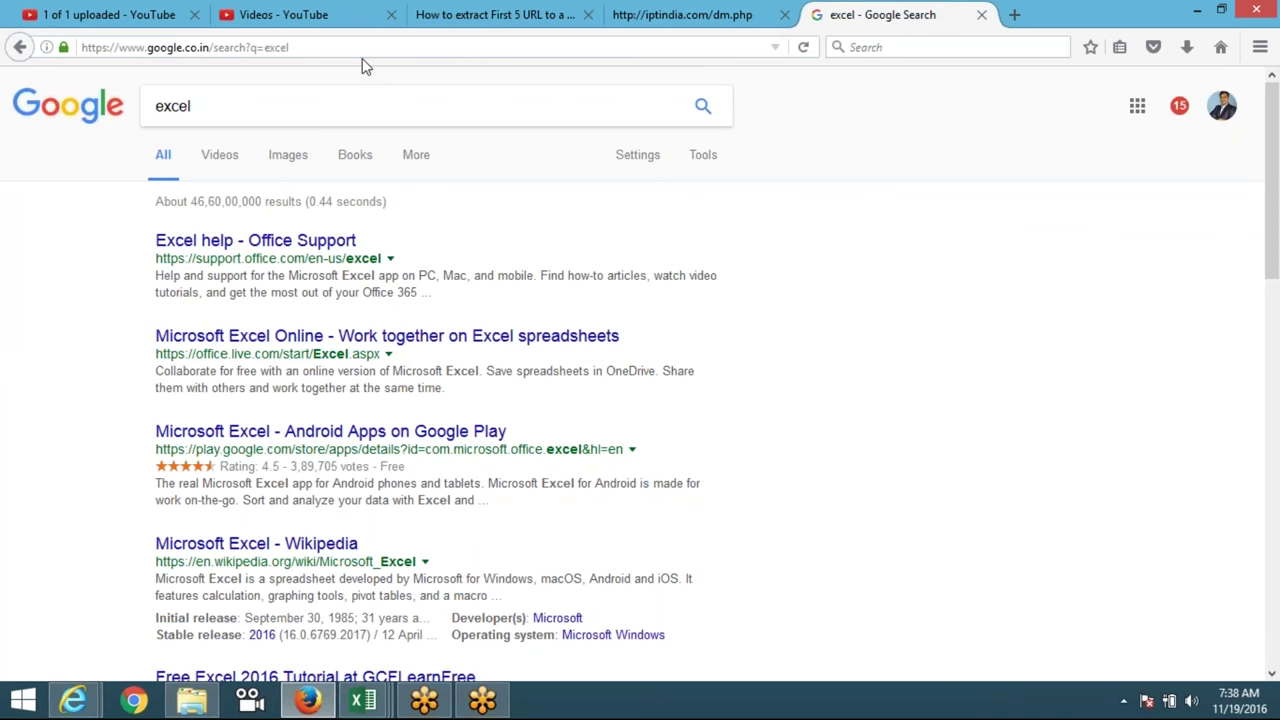
Step: Append class to the URL query to search for excel class
left_click(370, 50)
left_click(370, 50)
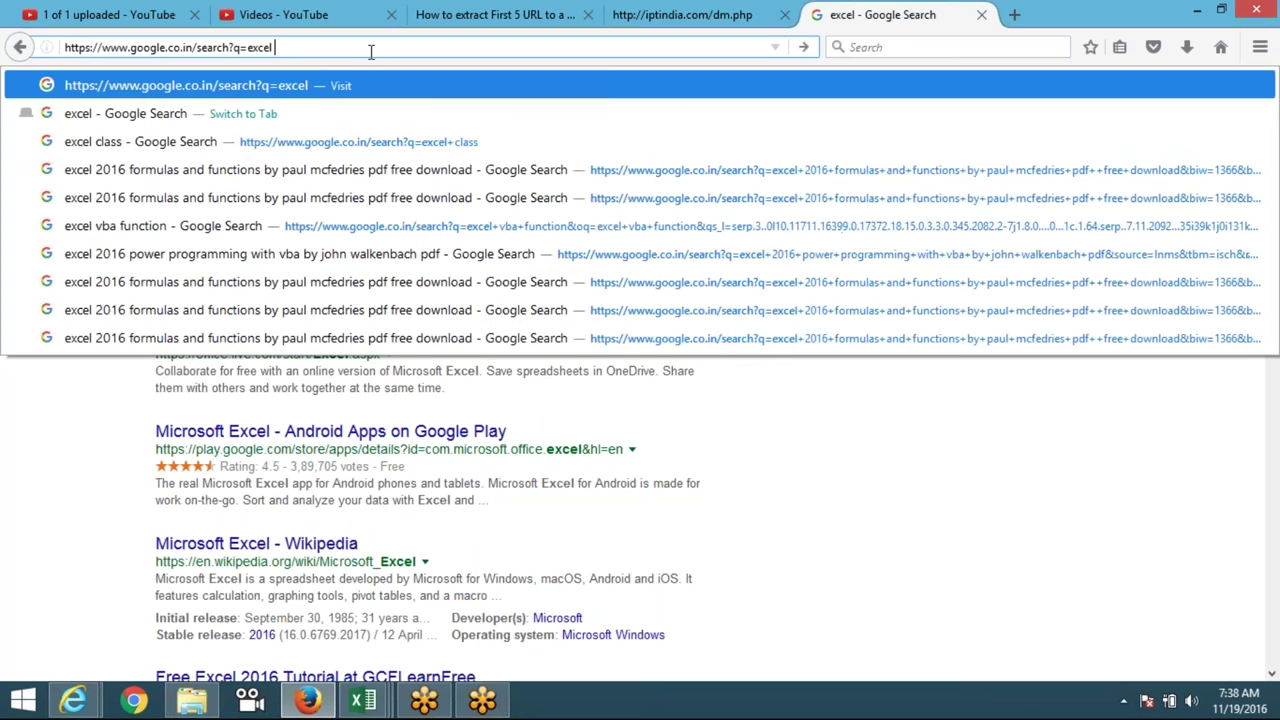
type("class")
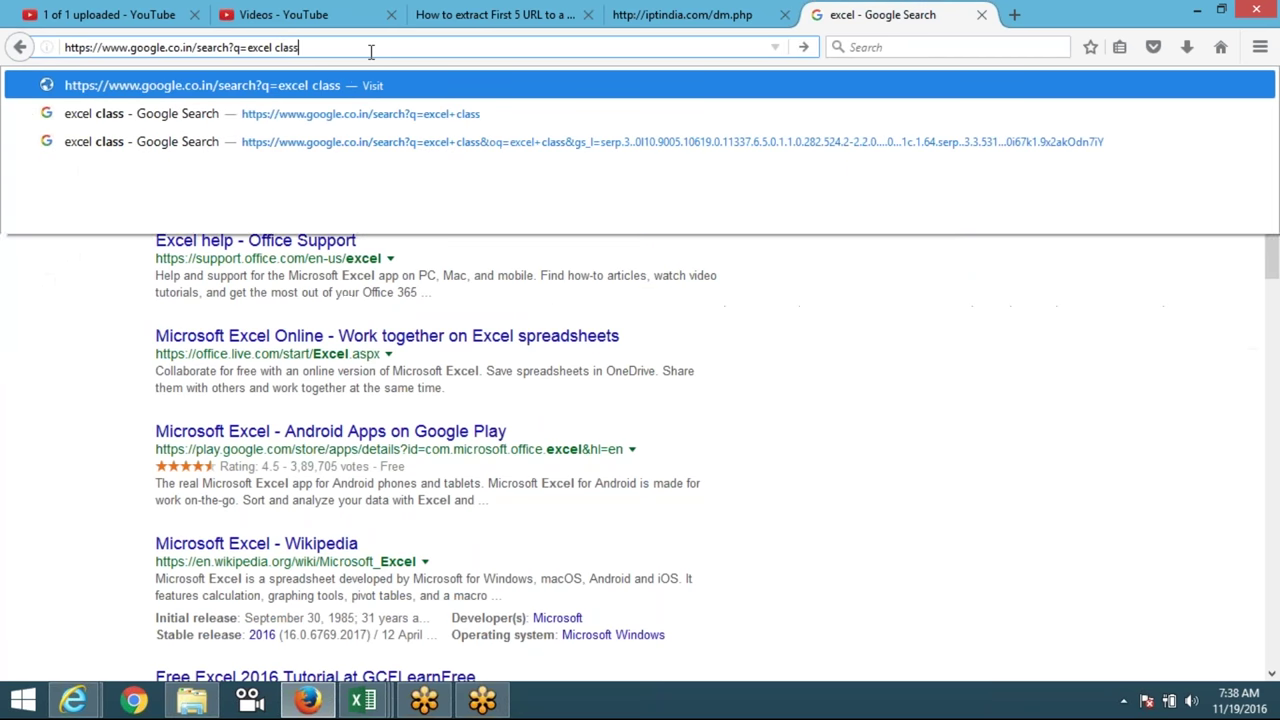
key("Return")
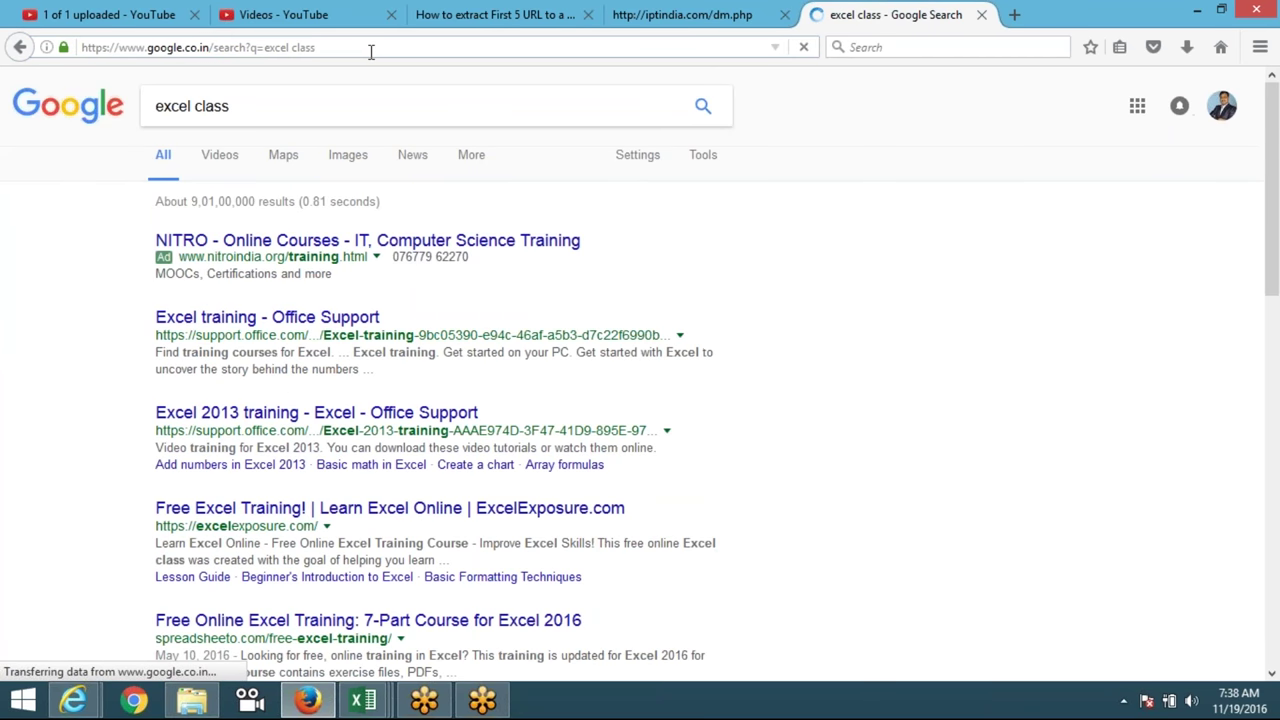
Step: Select the base search URL before the query and bring the VBA editor back
left_click(262, 48)
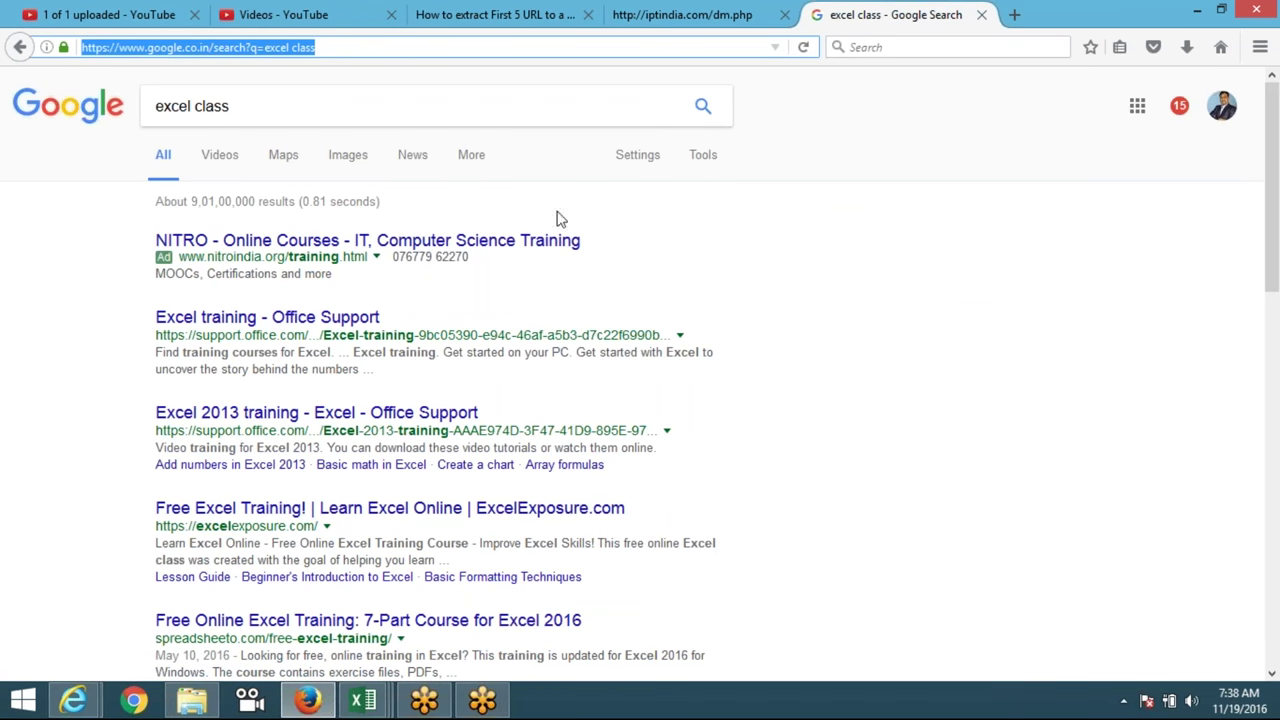
left_click(745, 283)
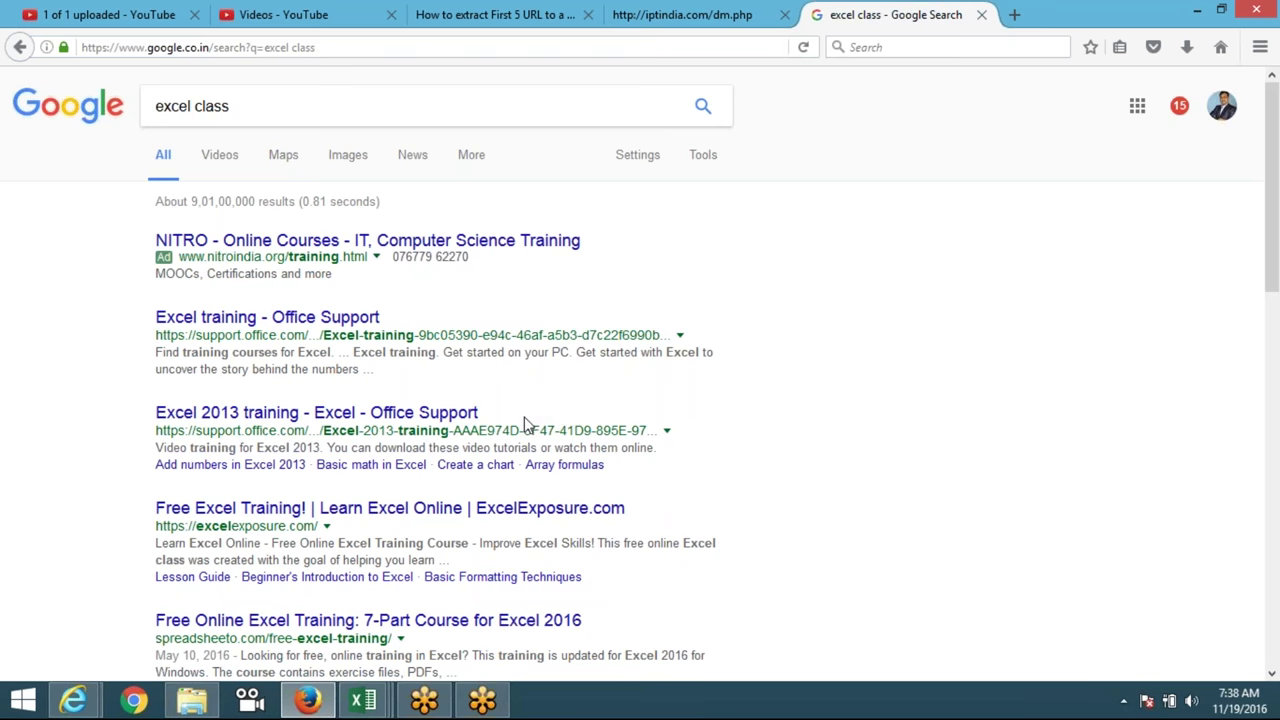
left_click(706, 110)
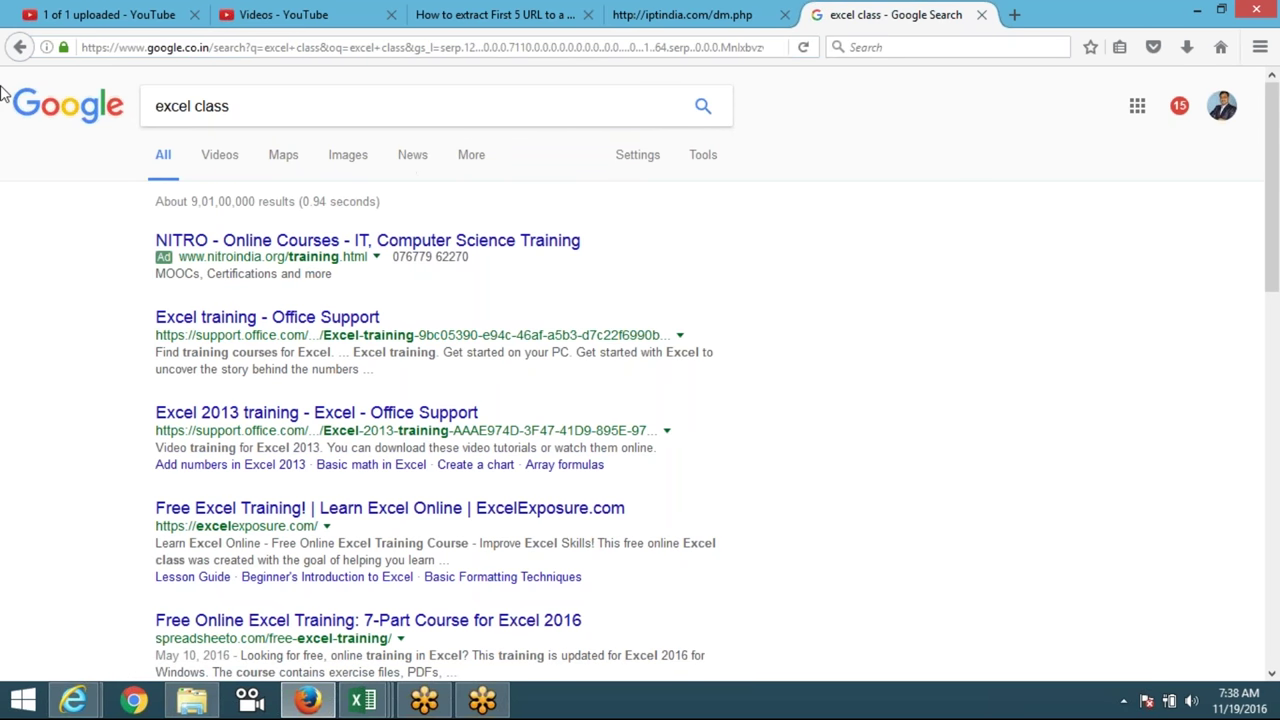
left_click(18, 50)
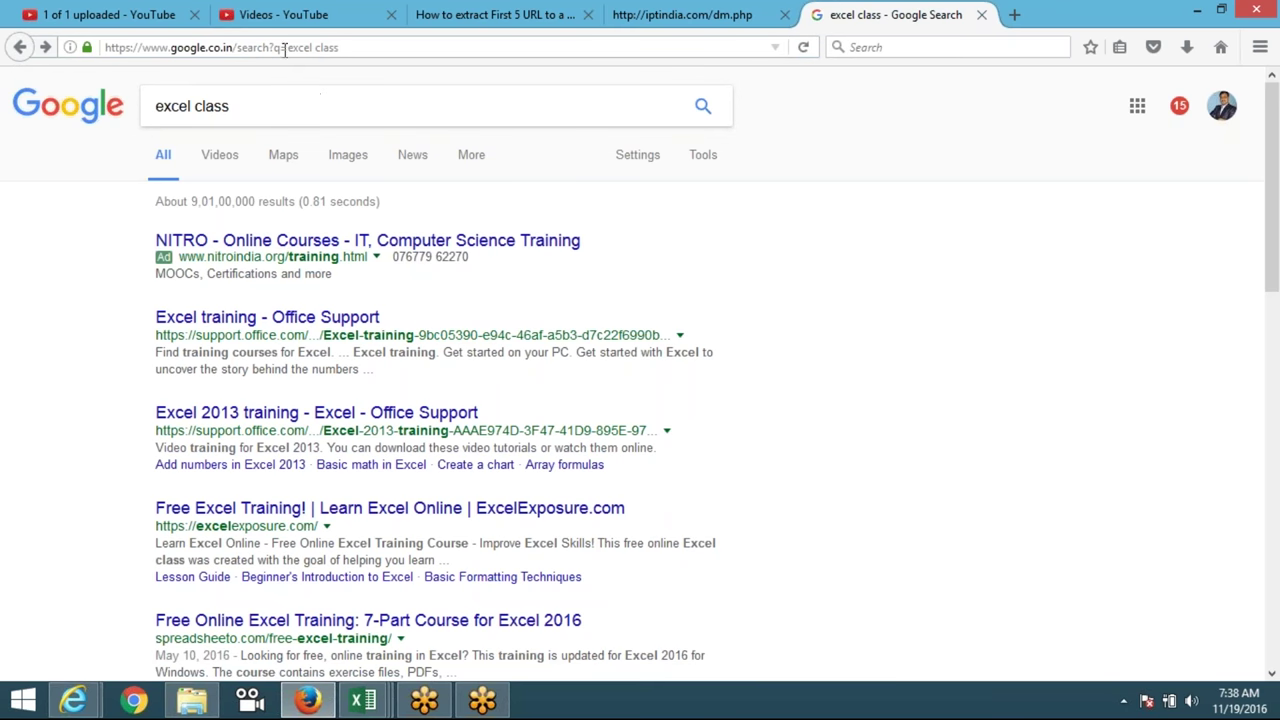
left_click_drag(286, 47, 20, 45)
key("ctrl+c")
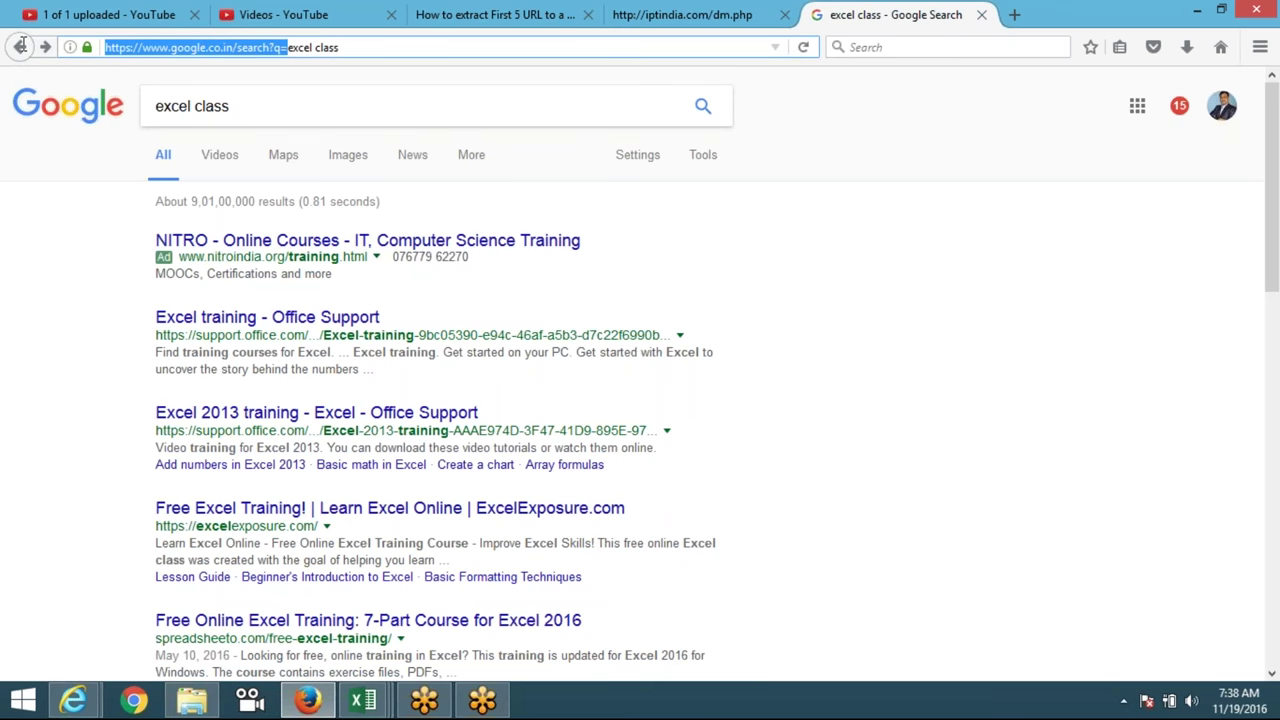
left_click(365, 703)
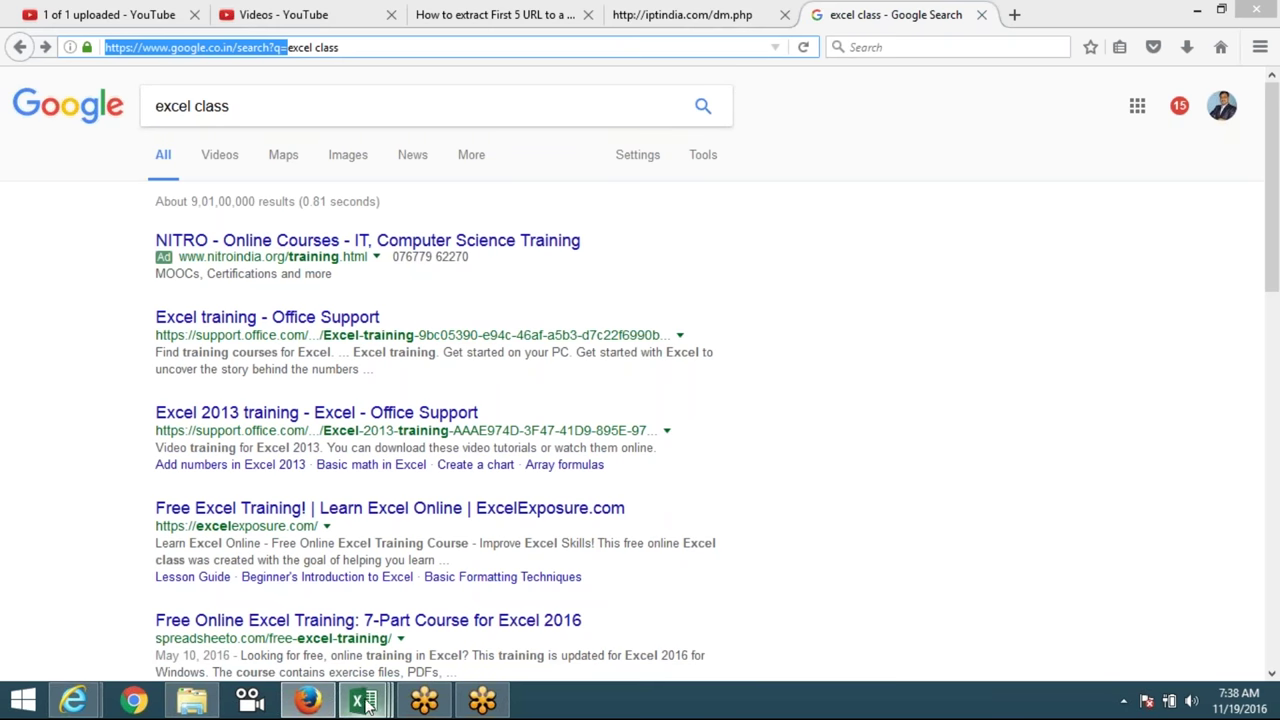
left_click(541, 622)
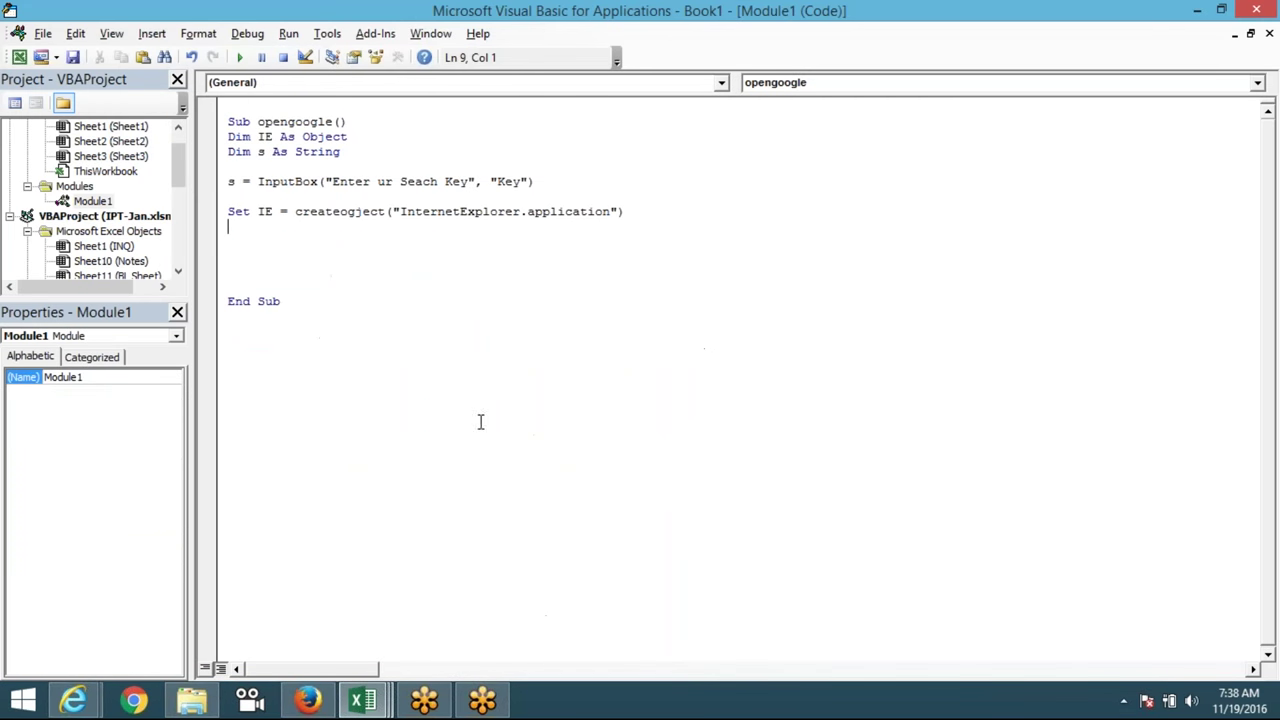
type("ie.")
type("neg")
key("BackSpace")
type("vigate")
type("=")
key("BackSpace")
type("=\"")
key("ctrl+v")
type("\" & ")
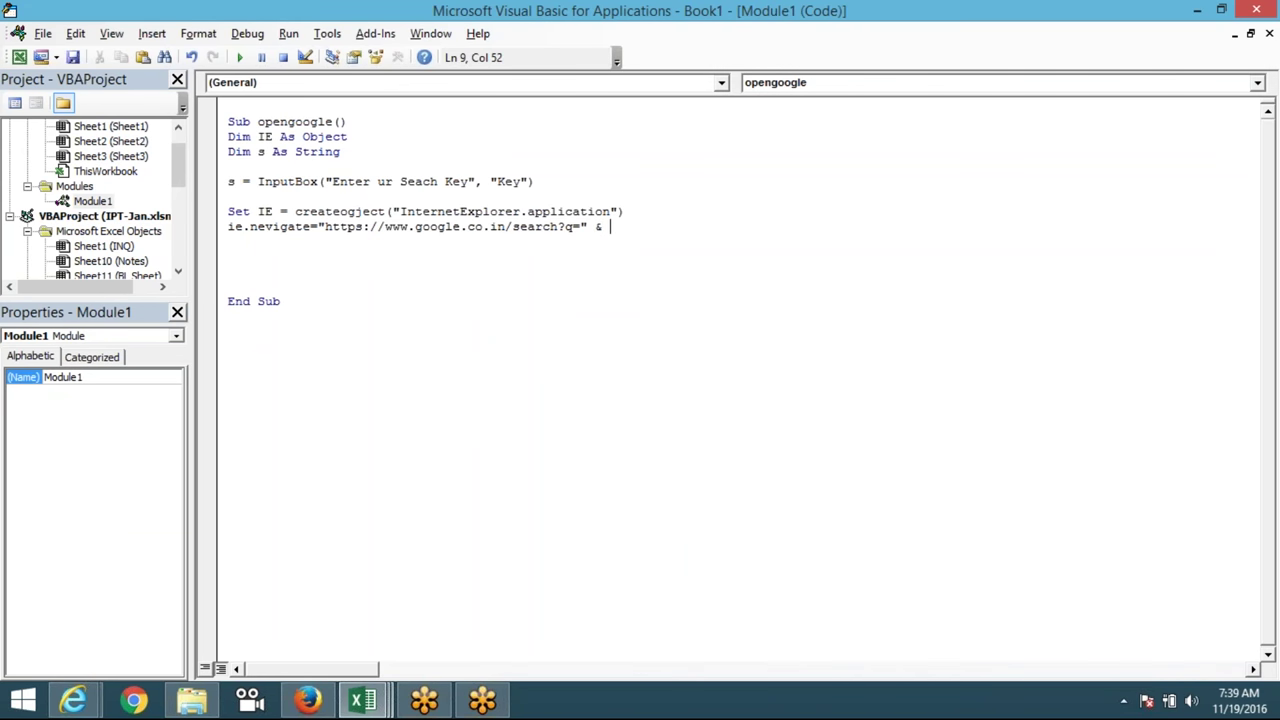
type("s")
left_click(367, 297)
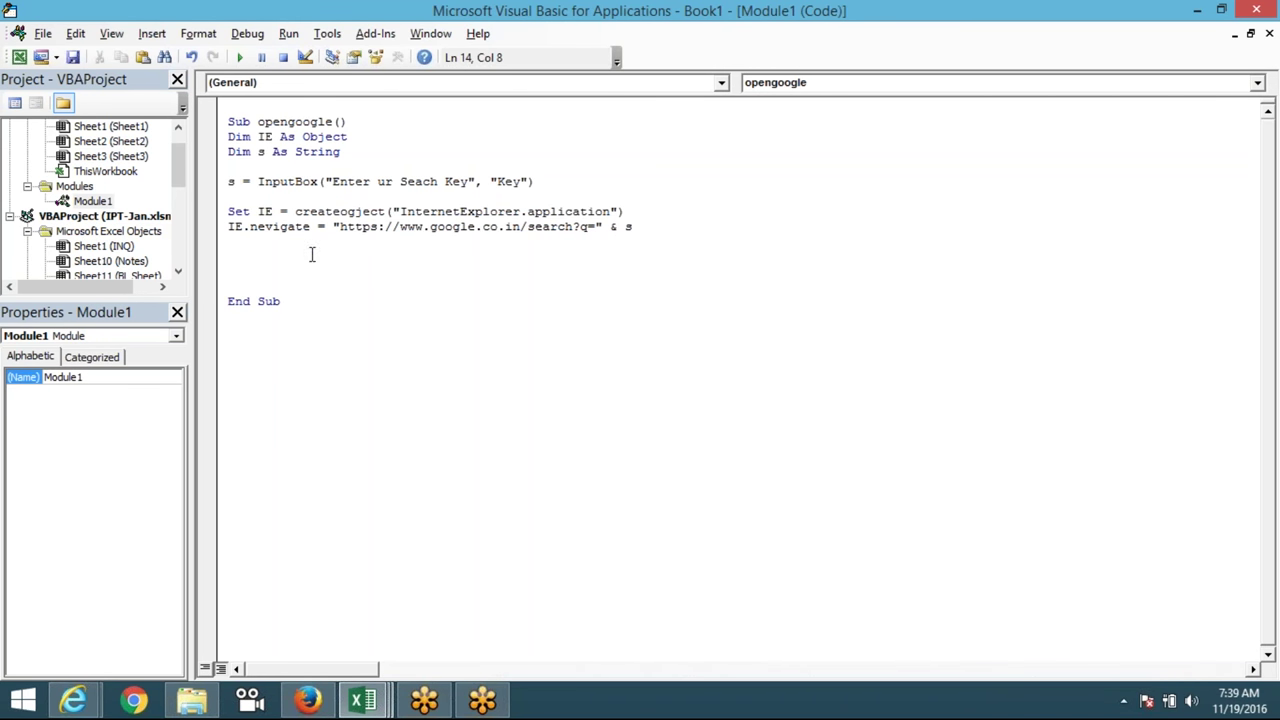
Step: Step through and select the InputBox and Set IE lines
left_click(258, 257)
key("Up")
key("Up")
key("Up")
key("Up")
key("Up")
key("shift+Down")
key("Down")
key("Down")
key("shift+Down")
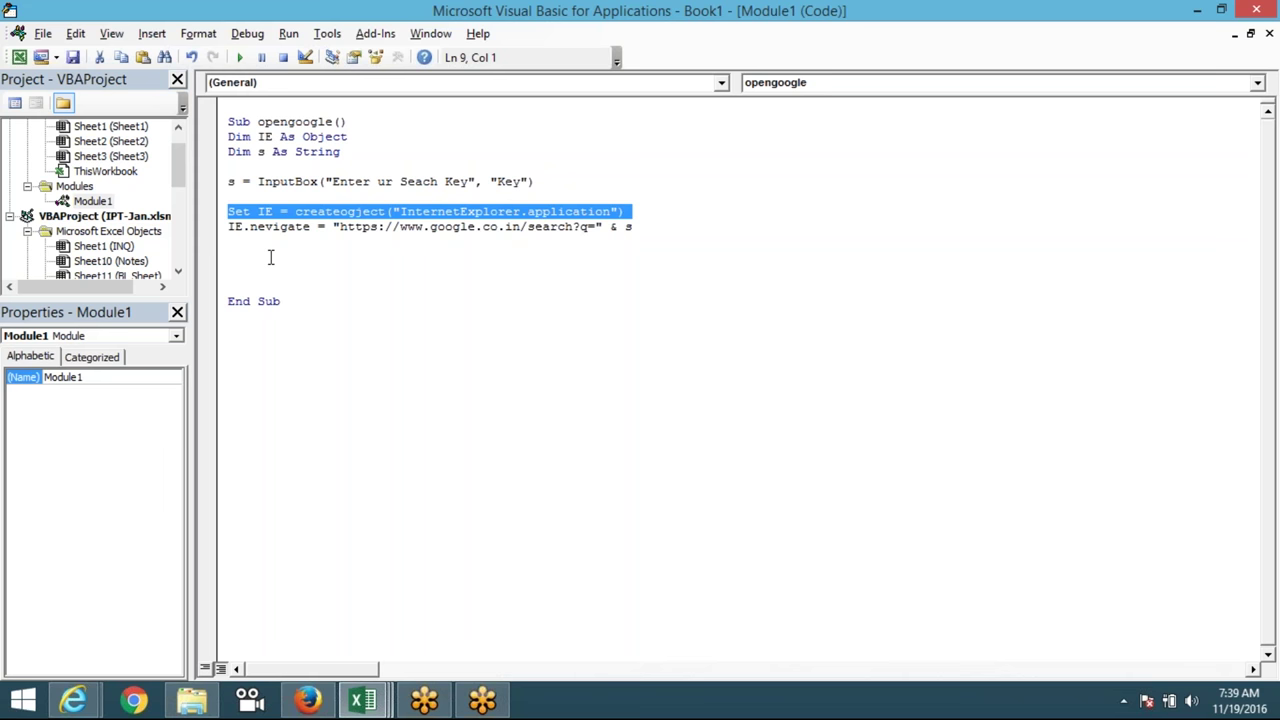
Step: Move to the empty line below the IE.nevigate statement
key("Right")
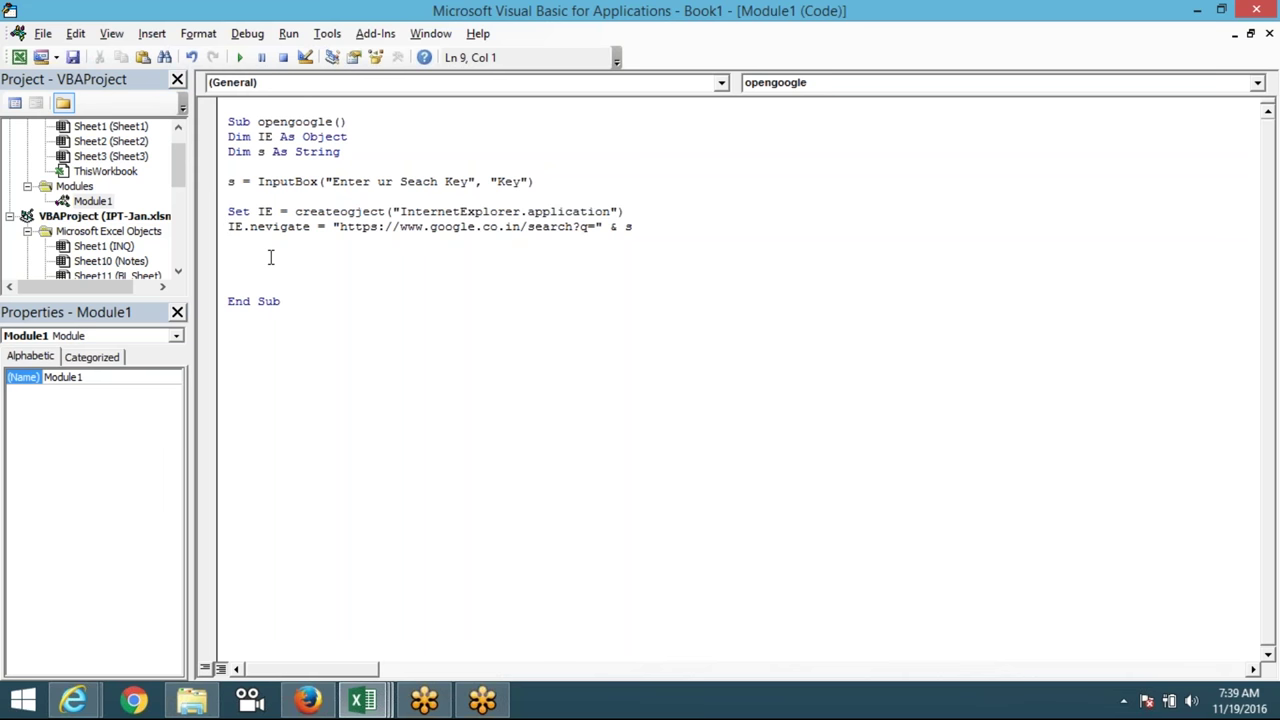
key("shift+Down")
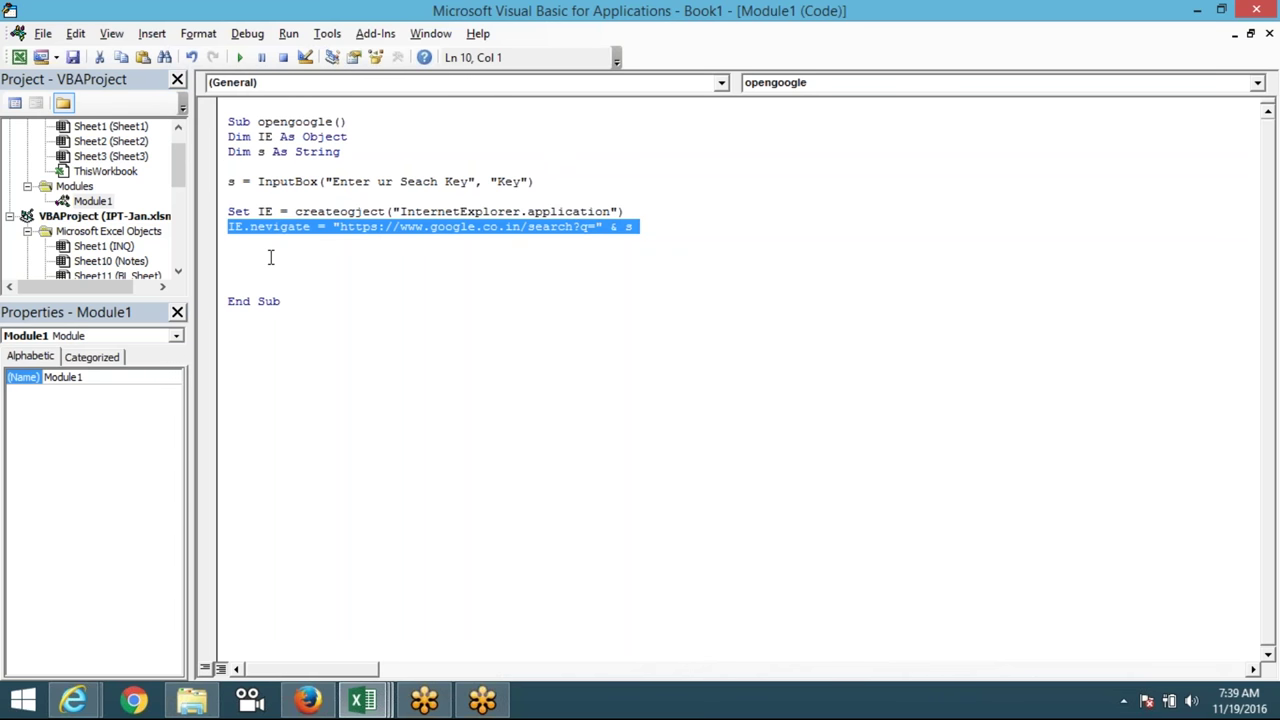
key("Right")
key("Down")
key("Down")
key("Down")
key("Right")
key("Right")
key("Up")
key("Up")
key("Up")
key("Up")
key("Up")
key("Up")
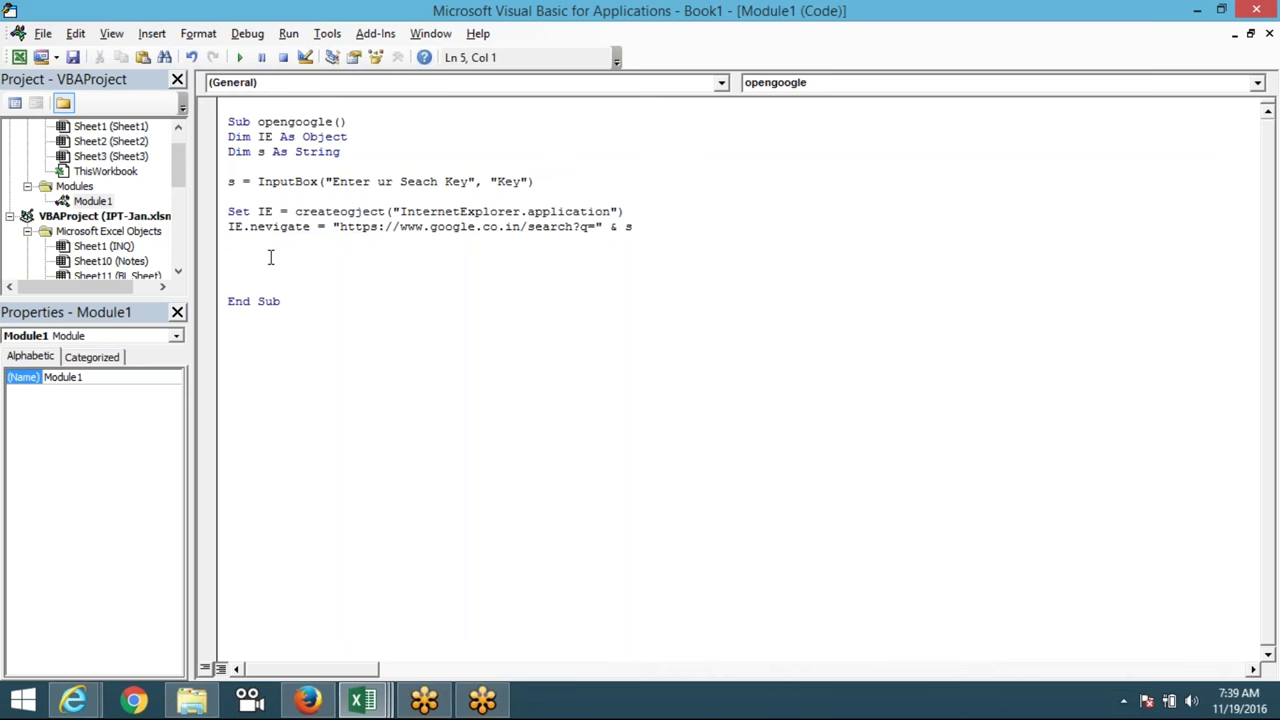
key("Down")
key("Down")
key("Down")
key("Down")
key("Down")
key("Down")
Step: Add a While IE.busy loop containing DoEvents
type("whi")
type("le IE.")
type("busy")
key("Return")
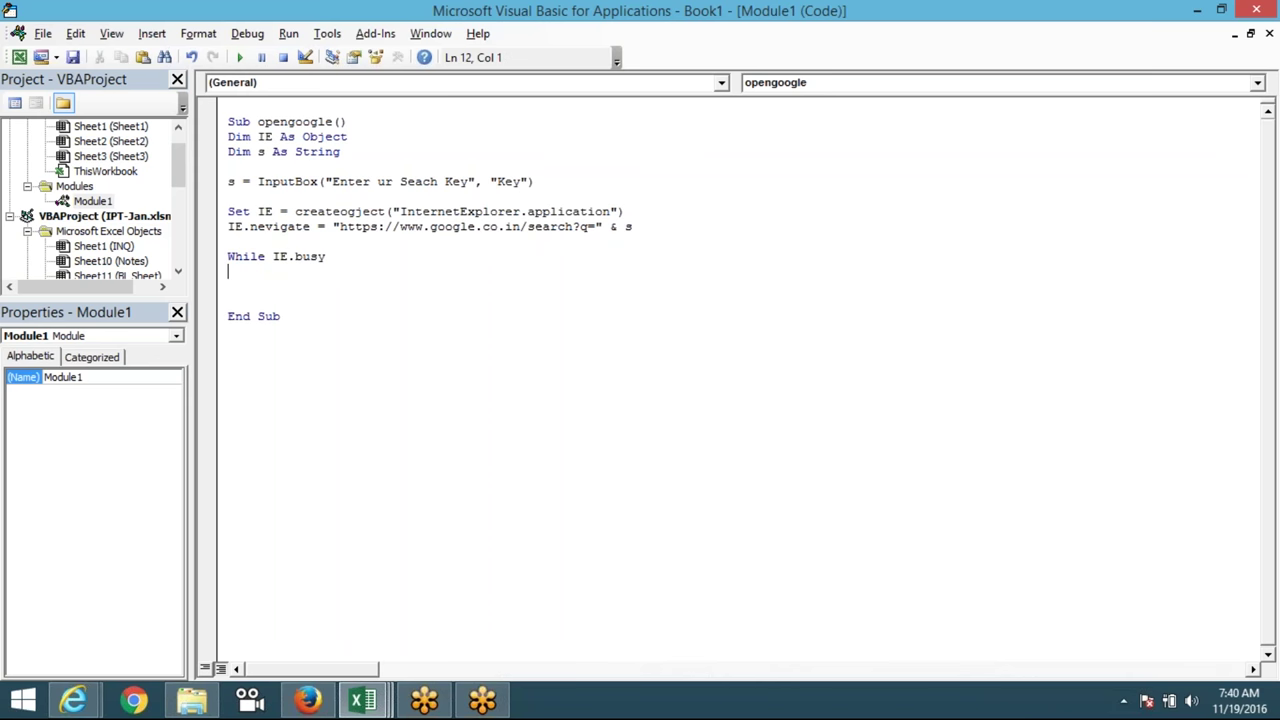
type("di")
key("BackSpace")
type("oevent")
key("Return")
key("Up")
key("Right")
key("Right")
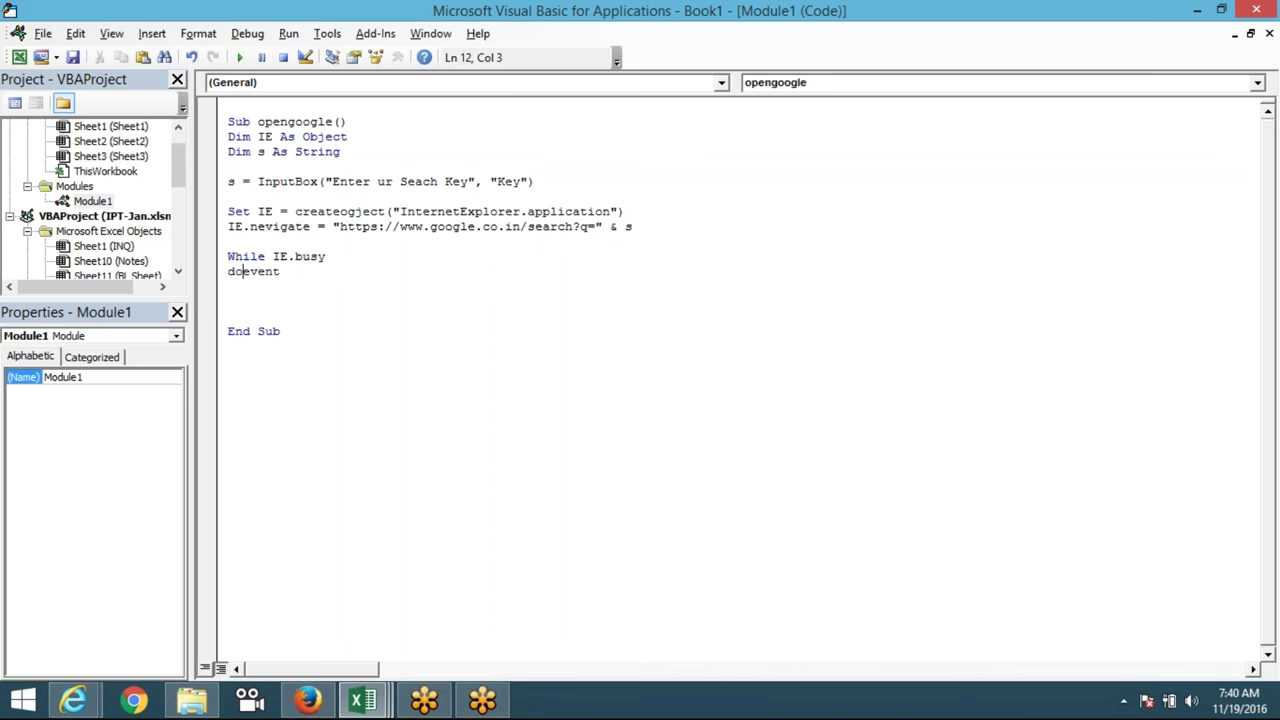
key("Right")
key("Right")
key("Right")
key("Right")
key("Right")
type("s")
key("Down")
key("Left")
key("Down")
Step: Close the loop with Wend and add Set IE = Nothing before End Sub
type("wend")
key("Down")
key("Return")
type("set IE")
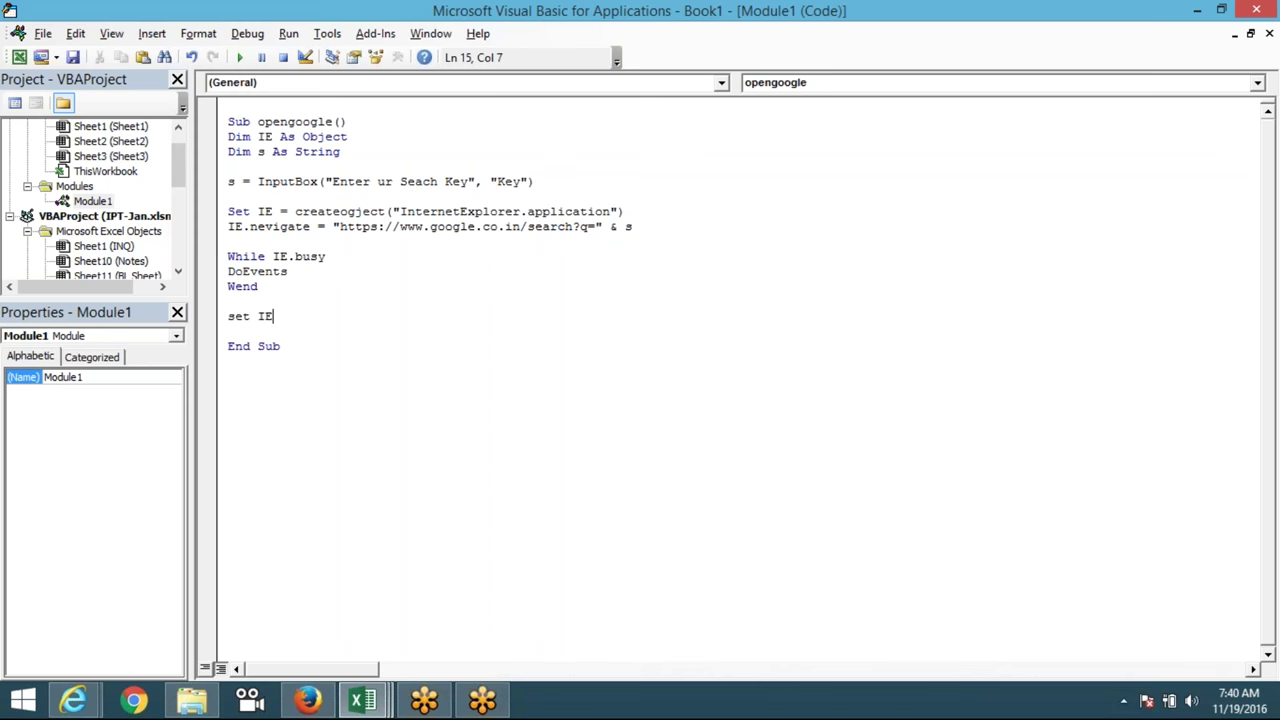
type("= ")
type("nothing")
key("Down")
Step: Run the macro and fix the misspelled createogject to CreateObject after the compile error
left_click(462, 288)
left_click(452, 228)
left_click(407, 227)
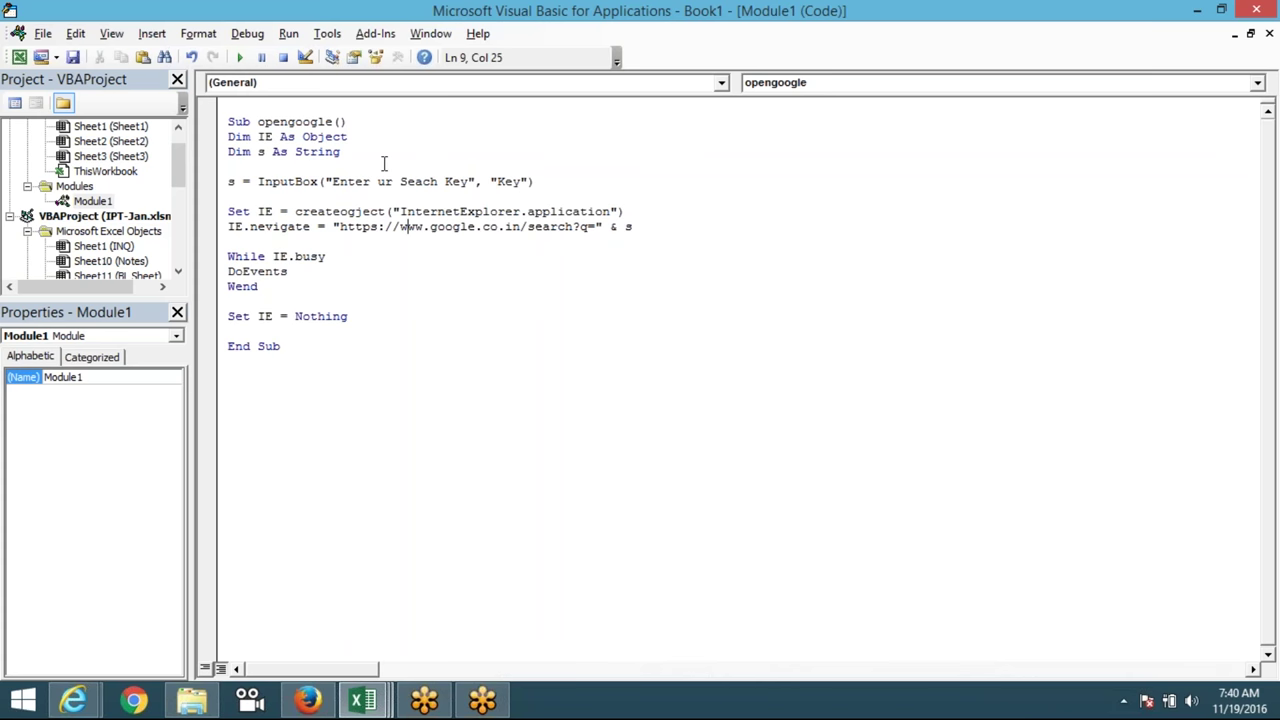
left_click(240, 58)
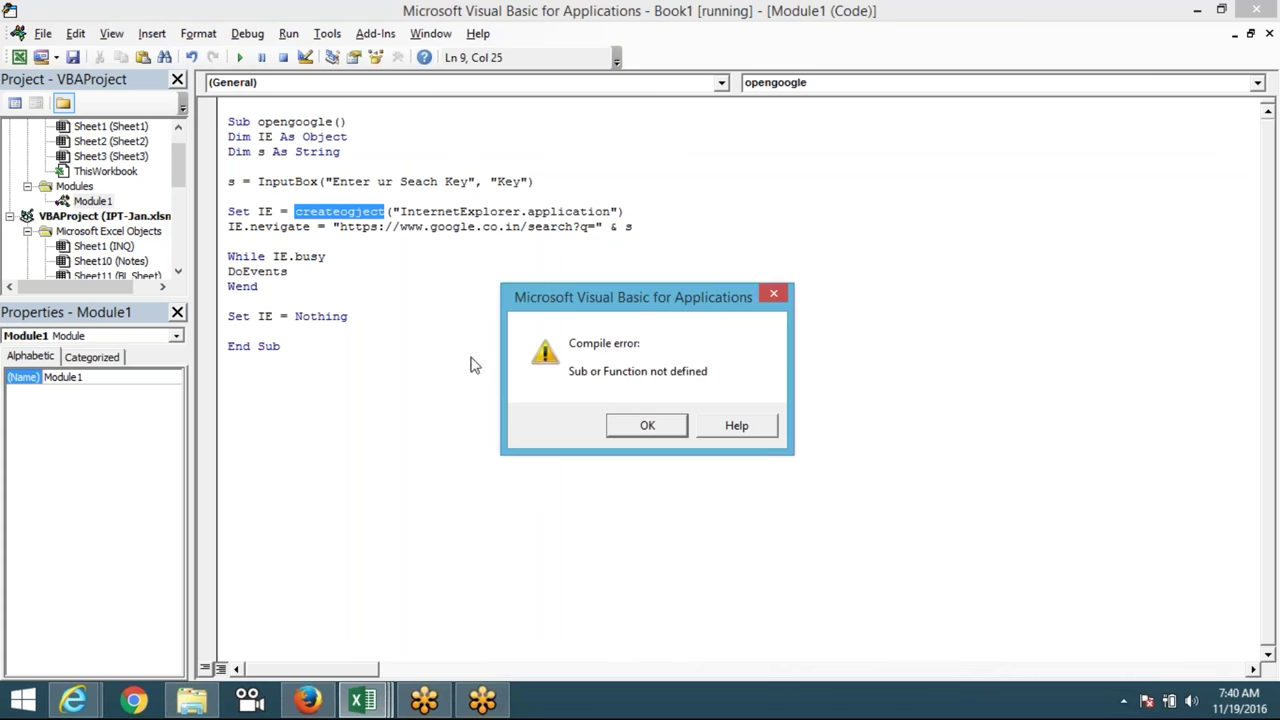
left_click(642, 425)
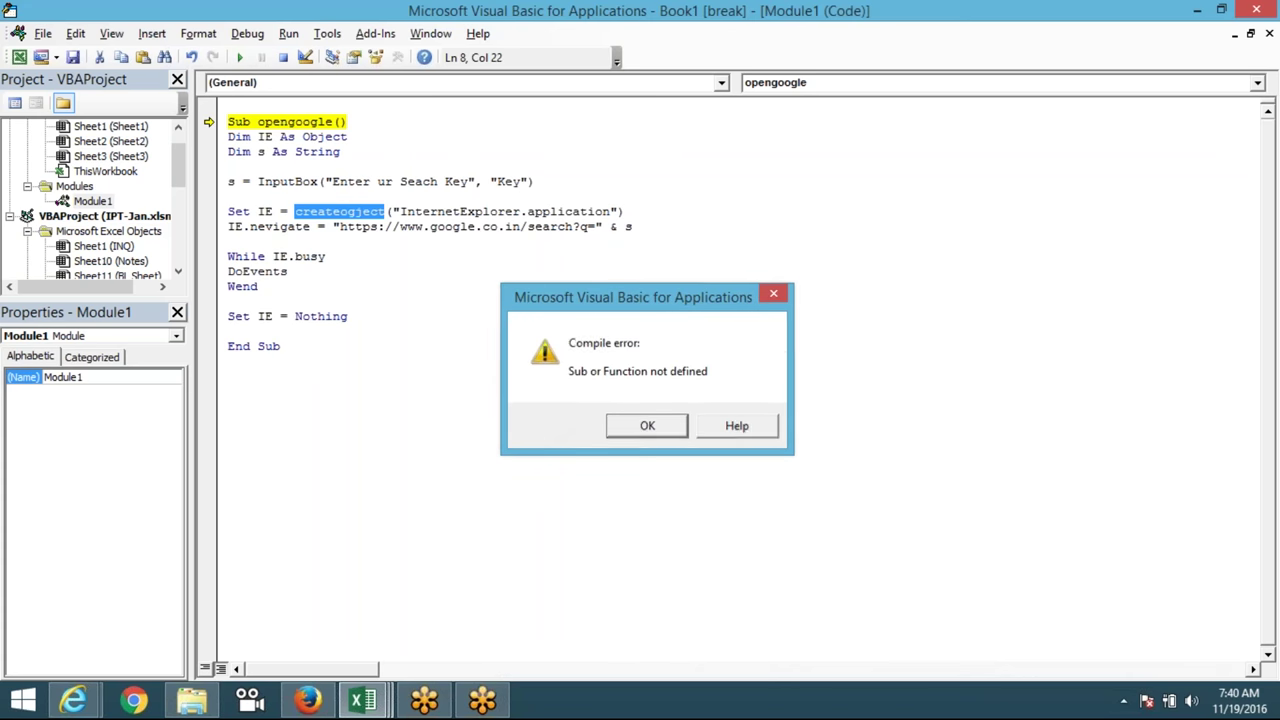
left_click(355, 215)
key("BackSpace")
type("b")
left_click(417, 286)
Step: Rerun the macro with search key India and debug run-time error 438
left_click(240, 58)
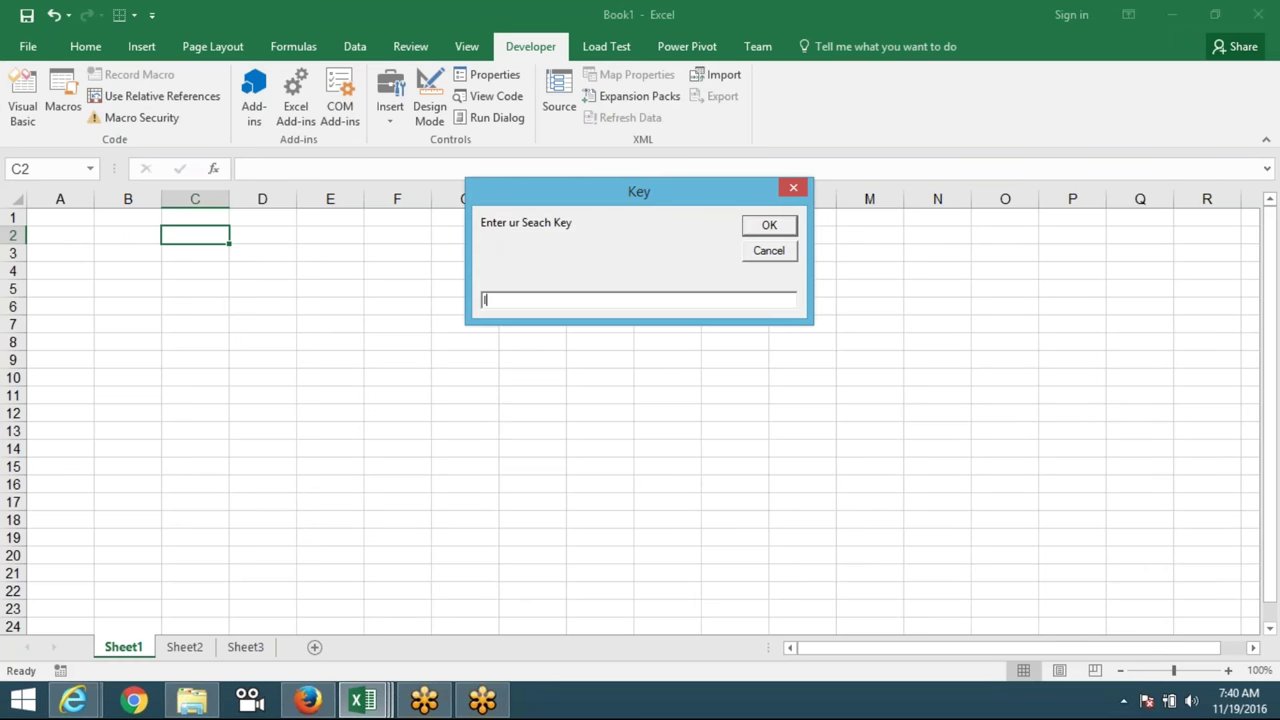
type("India")
key("Return")
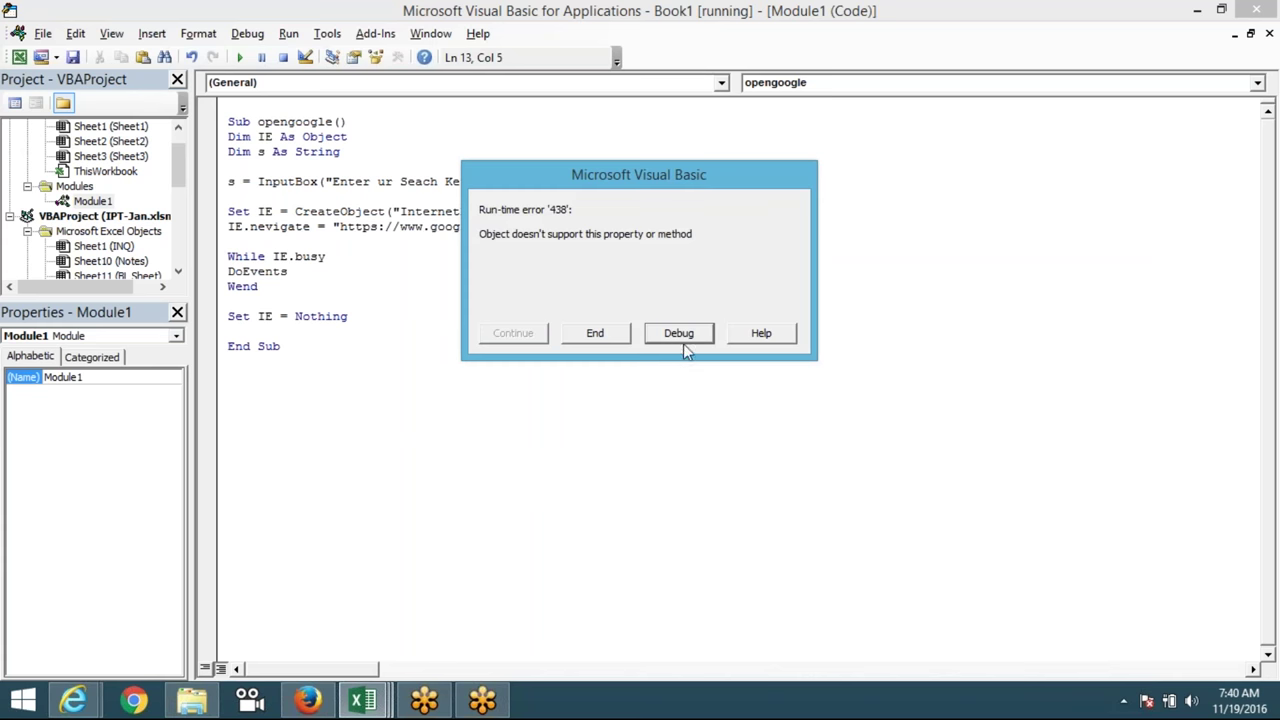
left_click(682, 338)
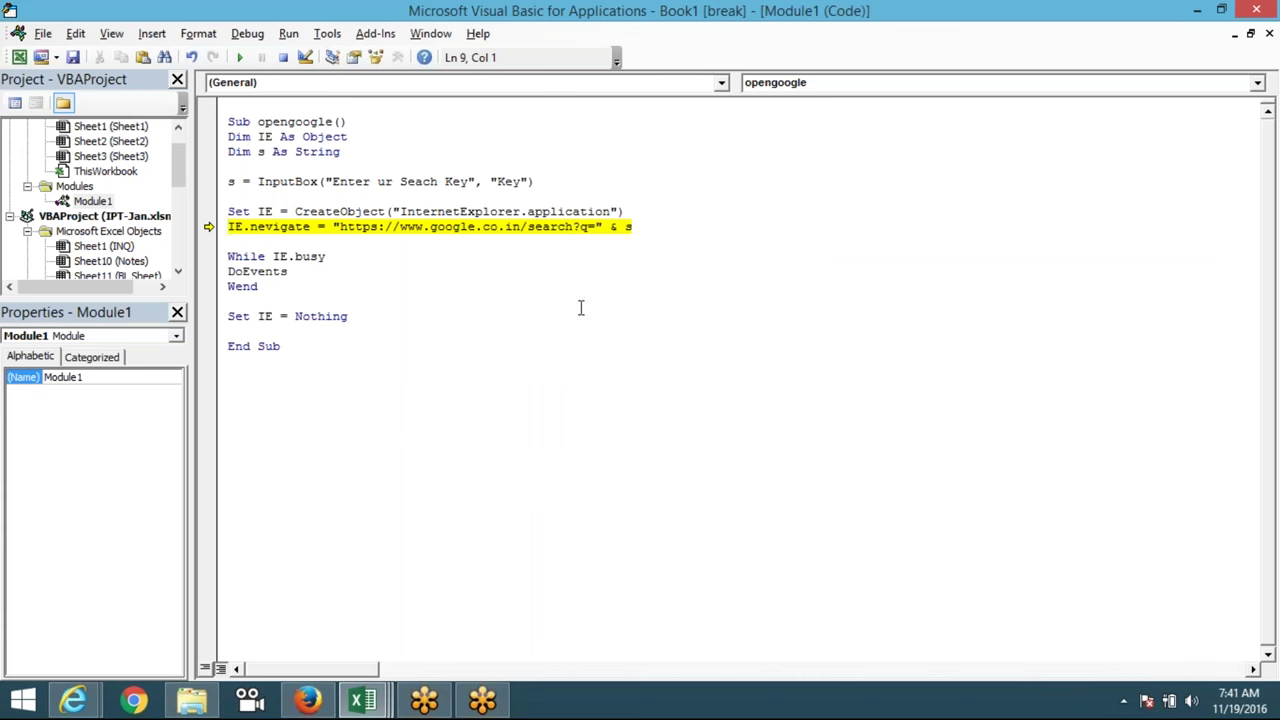
Step: Correct the misspelled IE.nevigate to IE.Navigate and rerun the macro
mouse_move(629, 227)
left_click_drag(262, 227, 270, 227)
type("a")
left_click(309, 285)
left_click(247, 59)
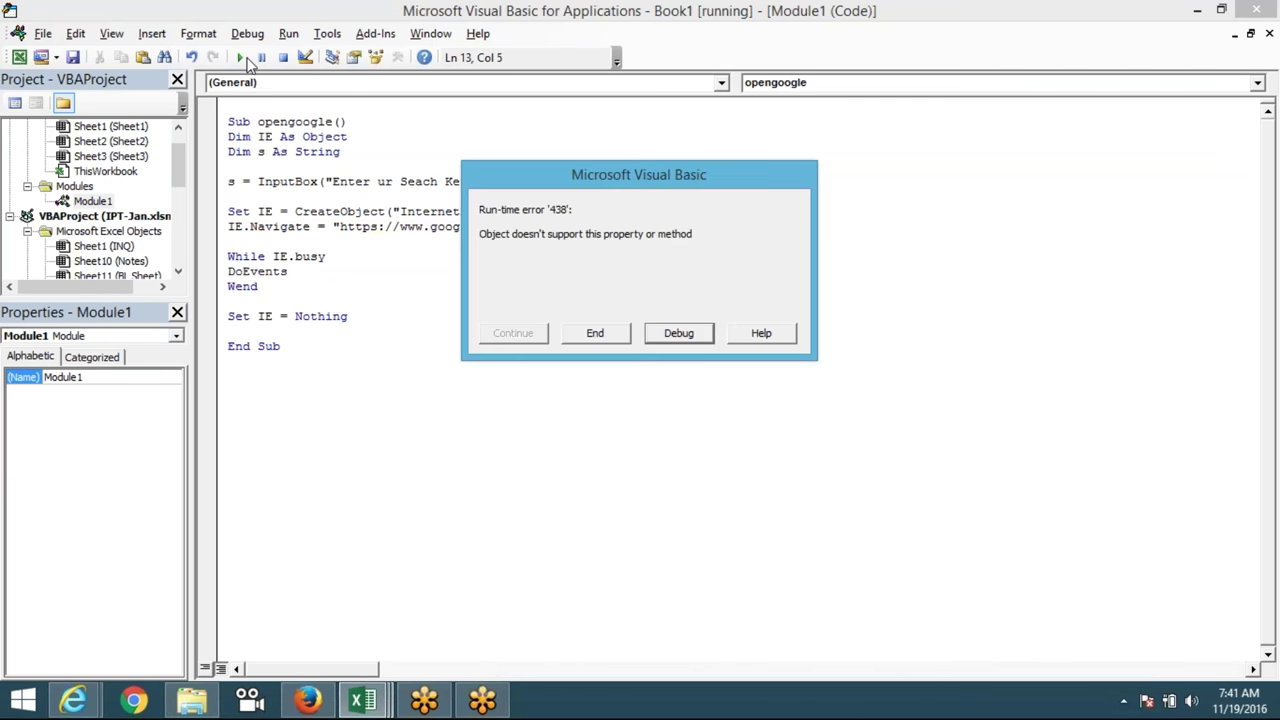
Step: Delete the '=' before the Google search URL on the Navigate line and resume the macro
left_click(660, 336)
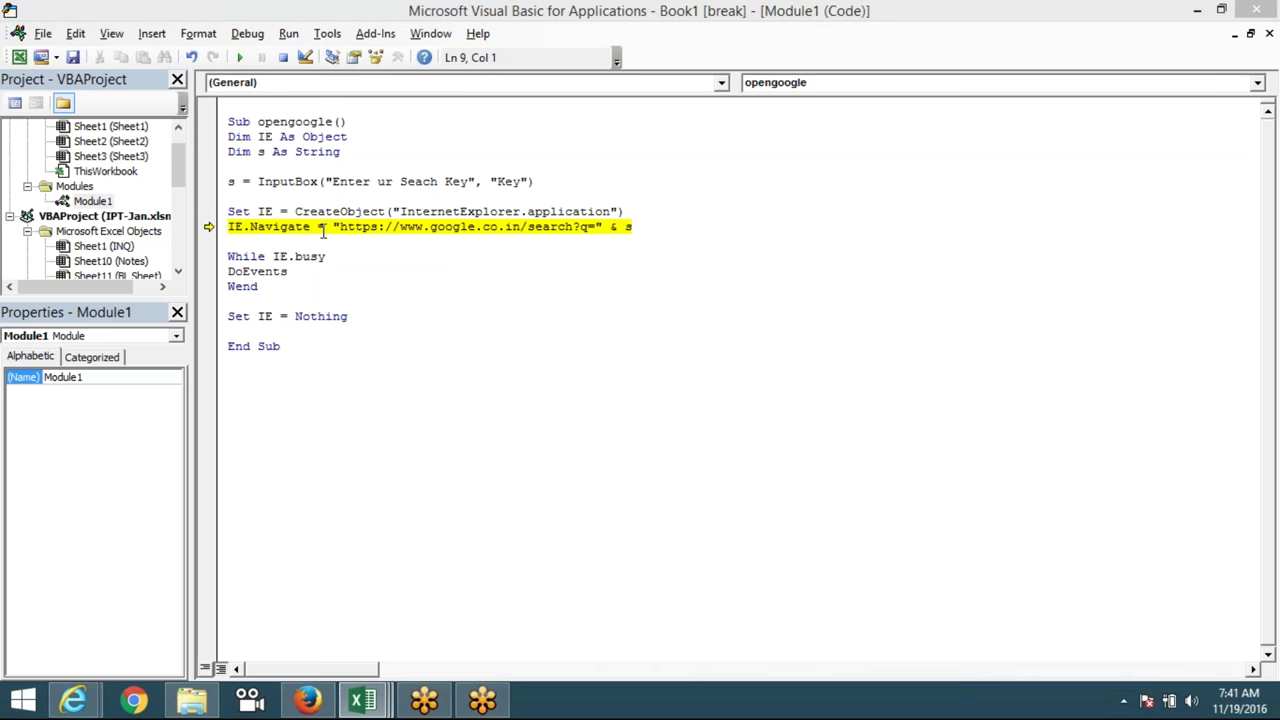
left_click(324, 230)
key("BackSpace")
key("BackSpace")
left_click(404, 273)
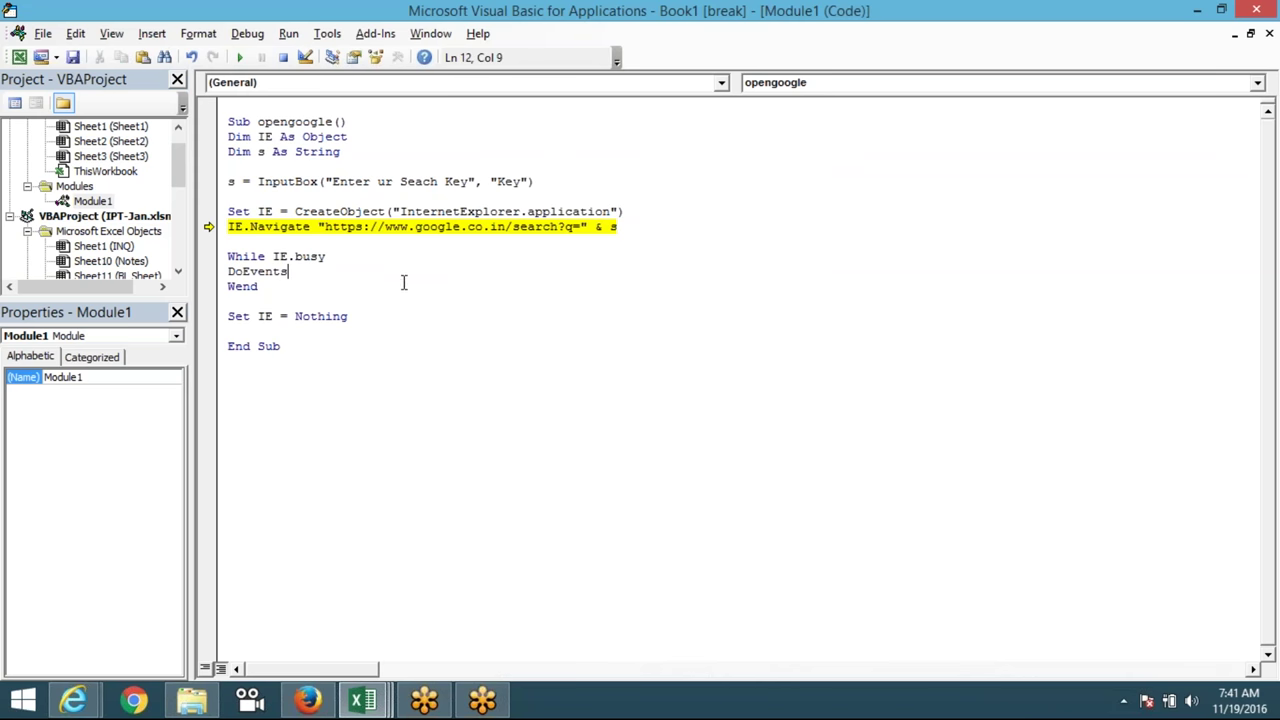
left_click(239, 59)
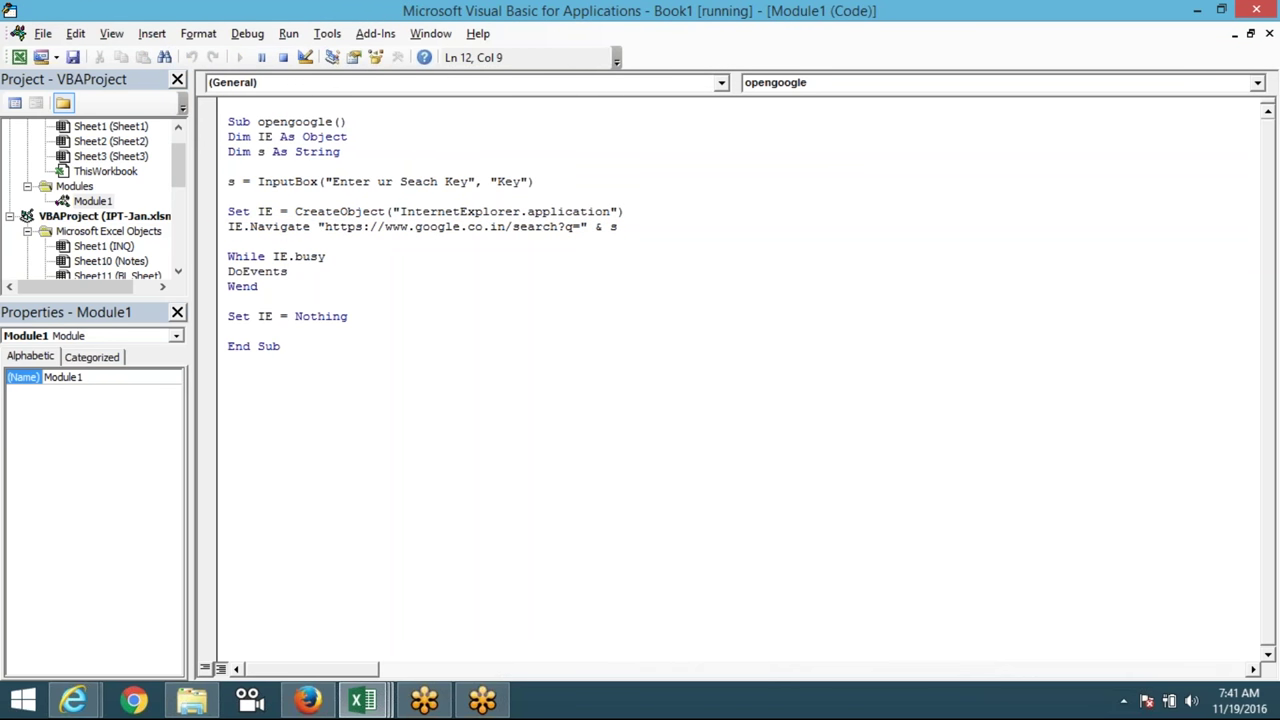
Step: Bring the Internet Explorer vba results window forward and move it to the left
left_click(366, 290)
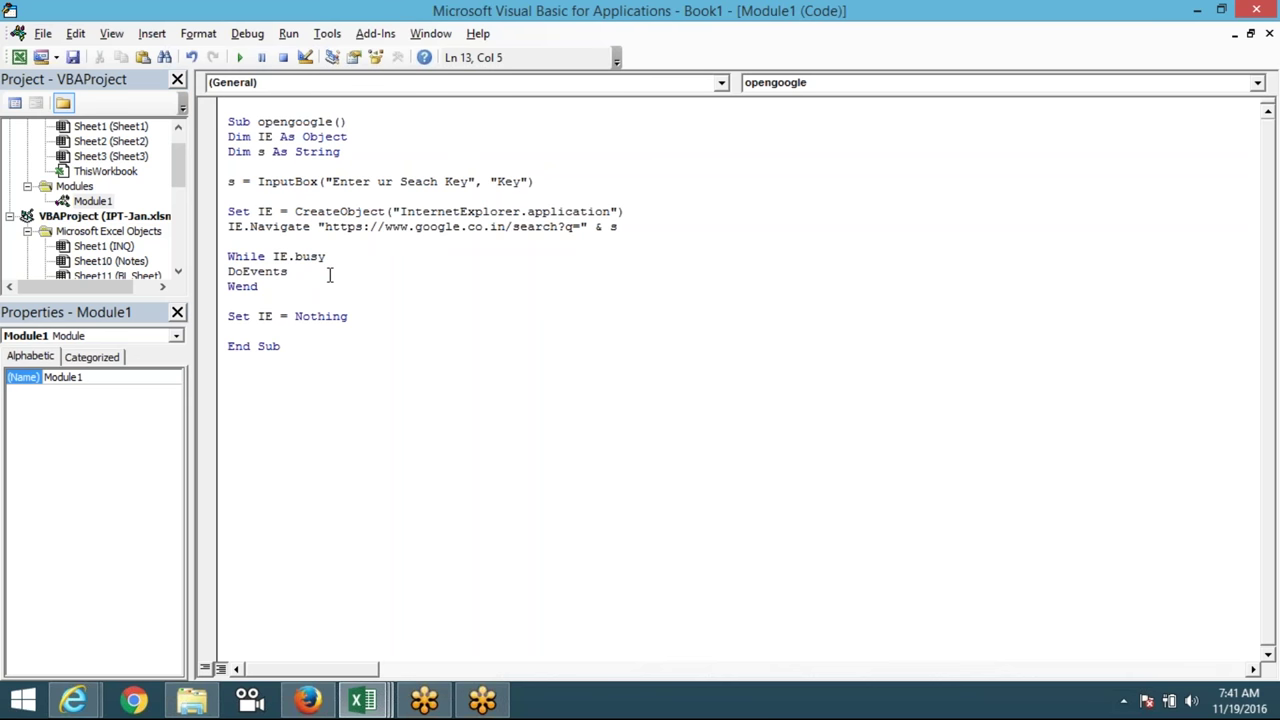
left_click(356, 213)
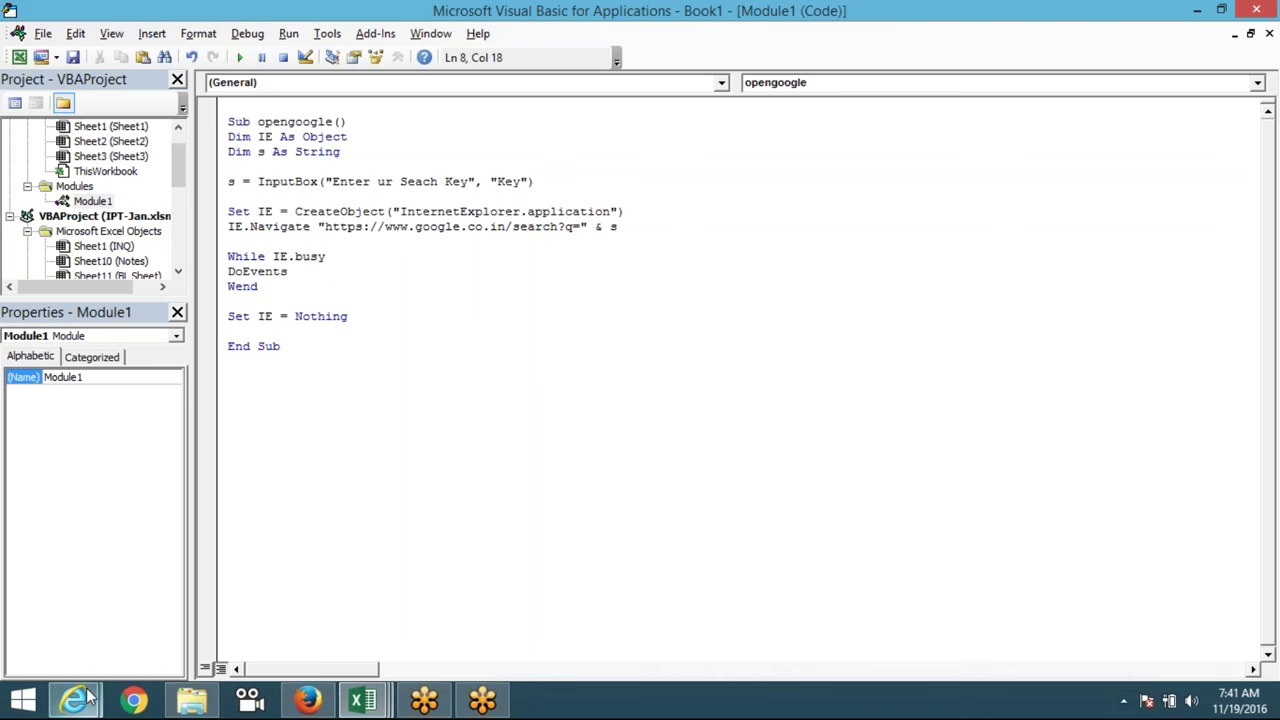
mouse_move(72, 700)
left_click(288, 617)
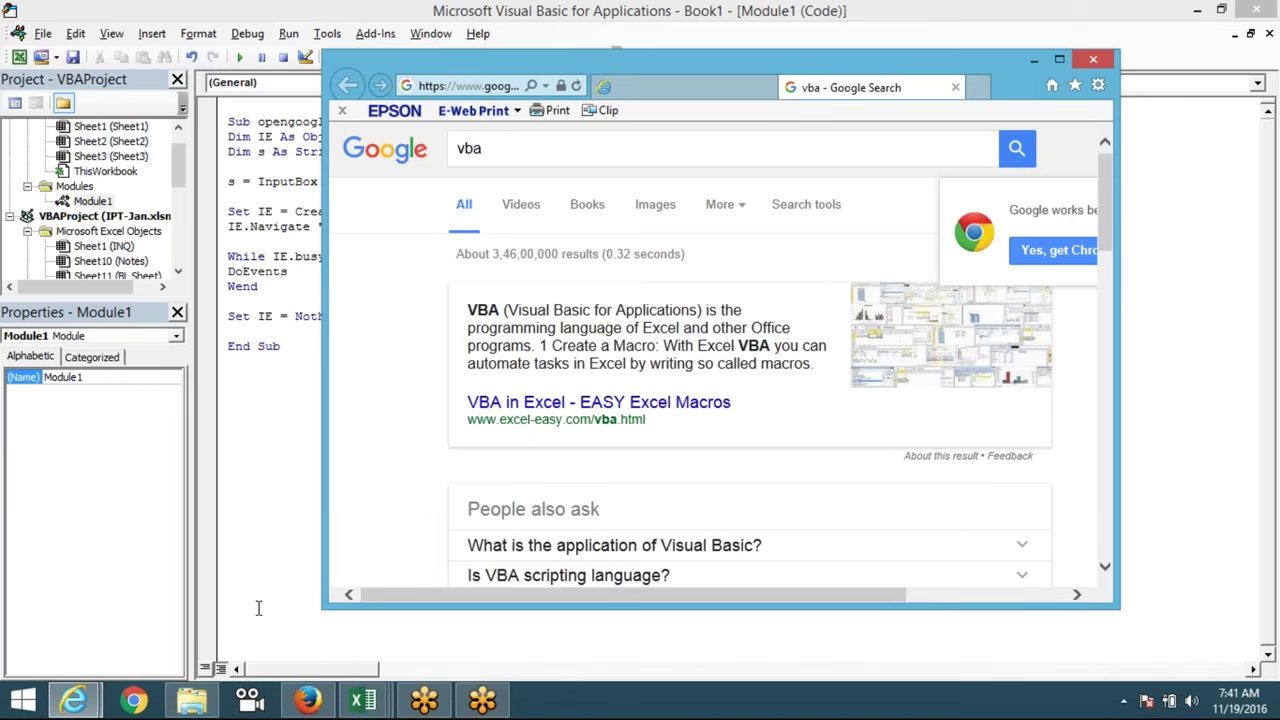
left_click_drag(570, 48, 570, 52)
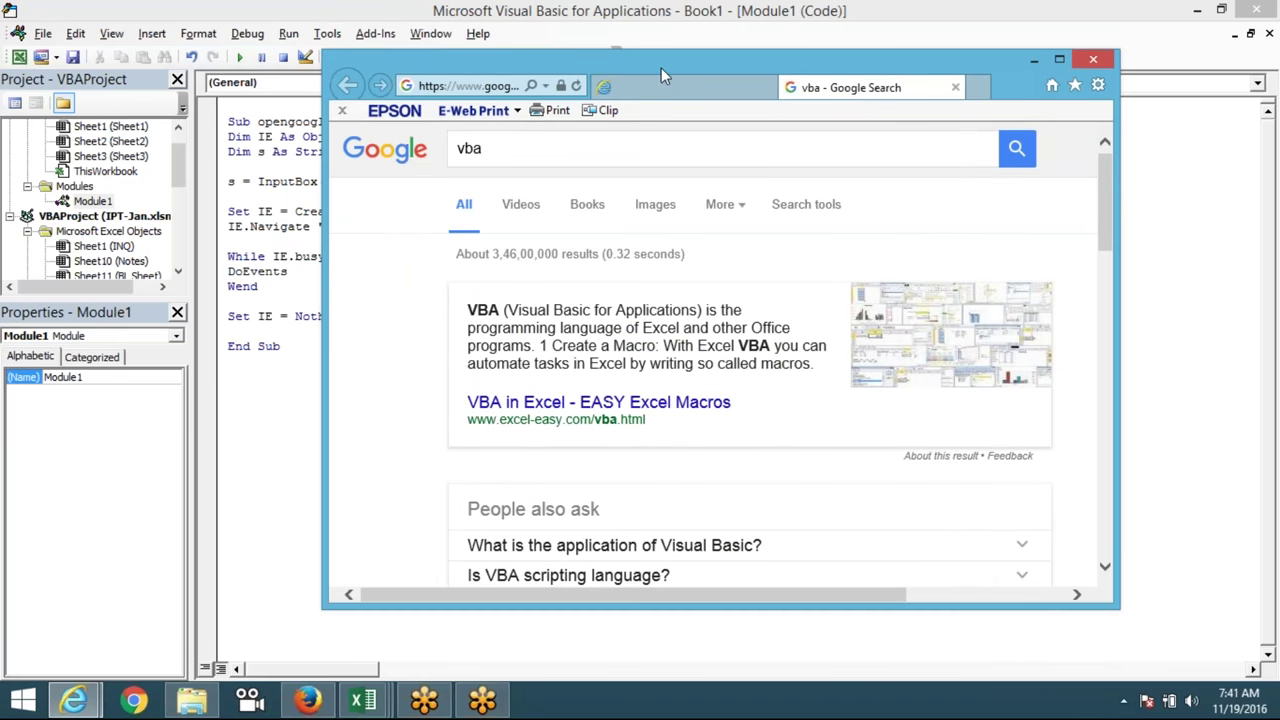
left_click_drag(665, 75, 284, 70)
Step: Close Internet Explorer with Close all tabs, returning to the opengoogle code
left_click(720, 60)
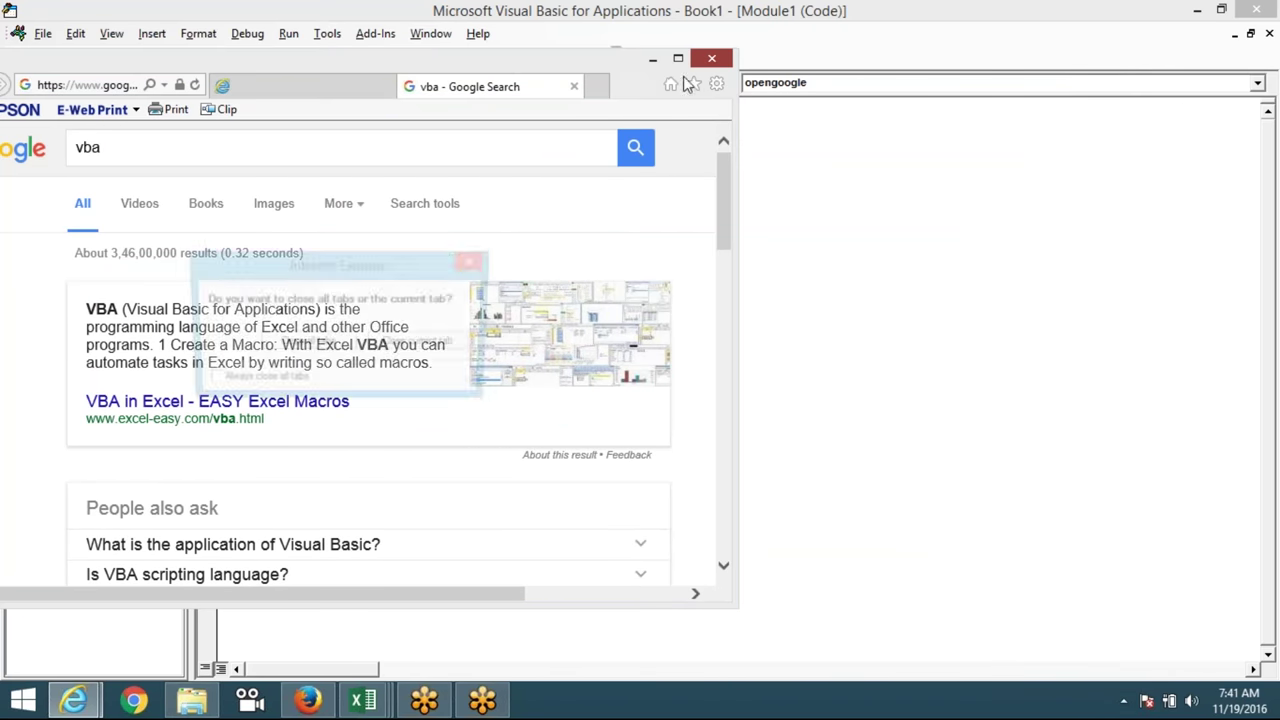
left_click(333, 347)
left_click(357, 366)
left_click(251, 155)
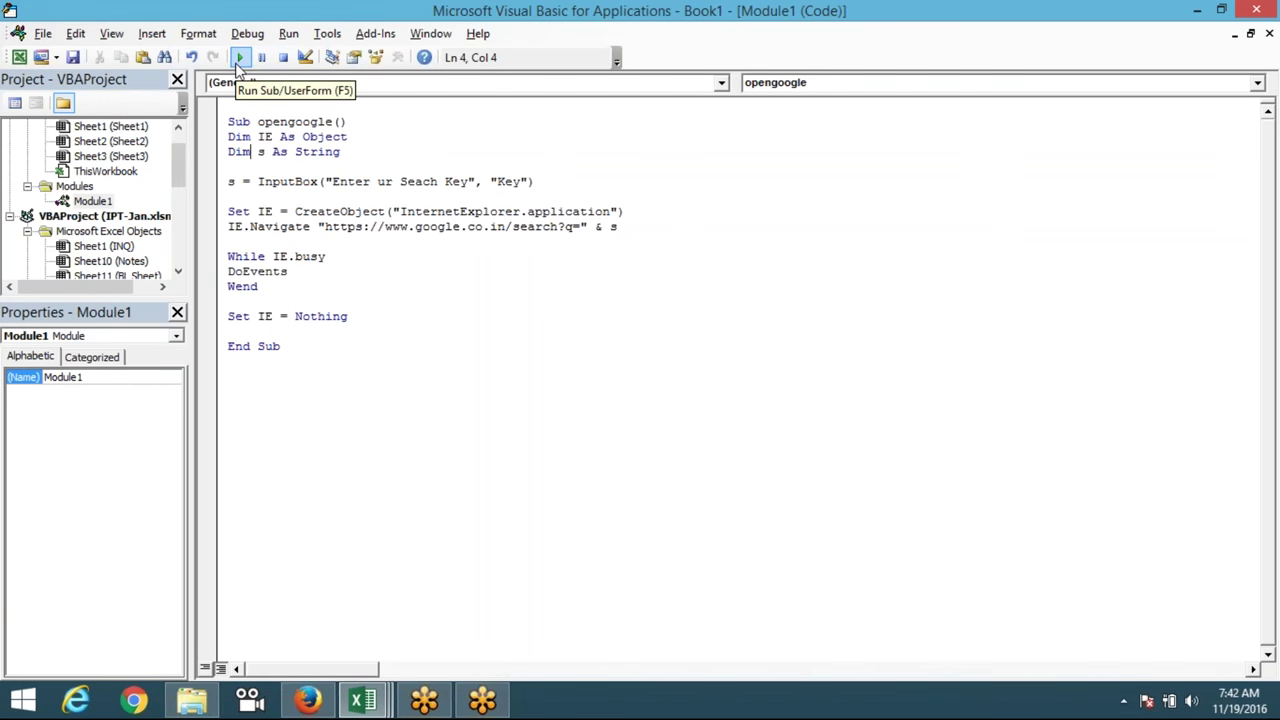
Step: Add an IE.Visible = True line below the IE.Navigate line
left_click(254, 240)
key("Up")
key("Down")
type("IE")
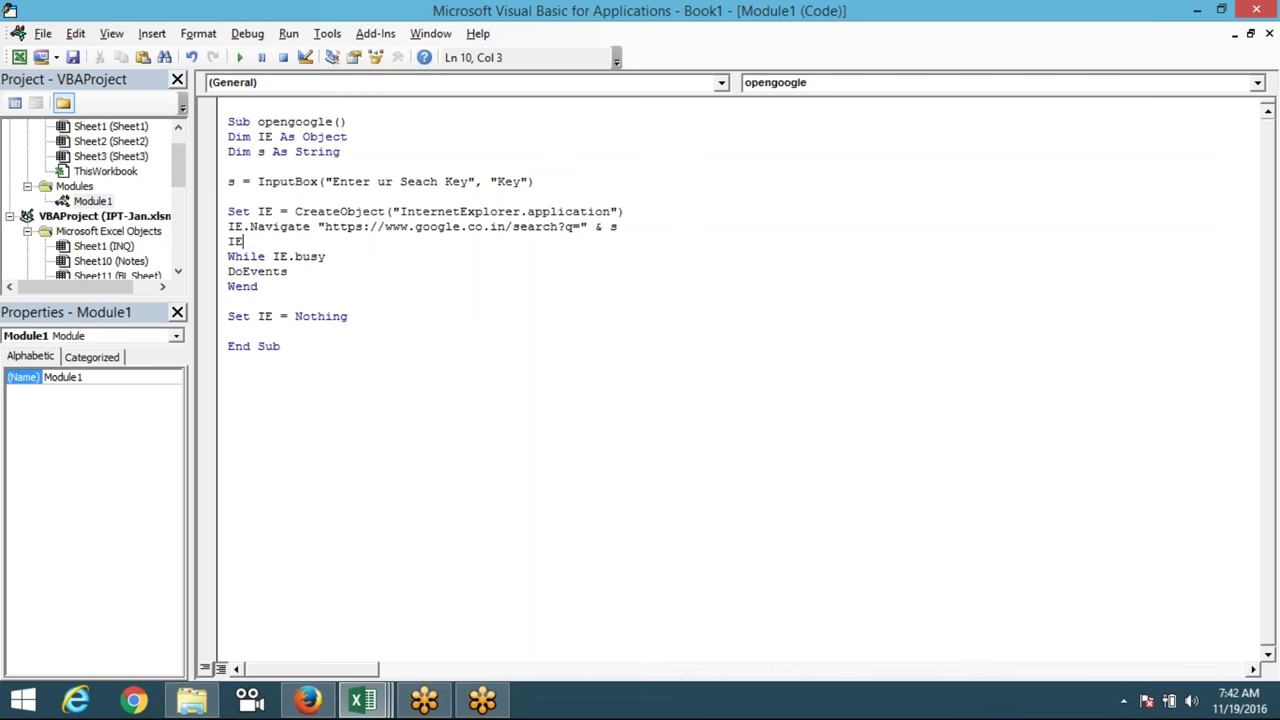
type(".v")
type("i")
type("sual")
key("BackSpace")
Step: Fix the IE.visuble misspelling to IE.Visible and run the macro again
key("BackSpace")
type("ble ")
type("=true")
left_click(377, 316)
left_click(290, 301)
left_click(280, 242)
key("BackSpace")
type("i")
left_click(258, 286)
left_click(239, 57)
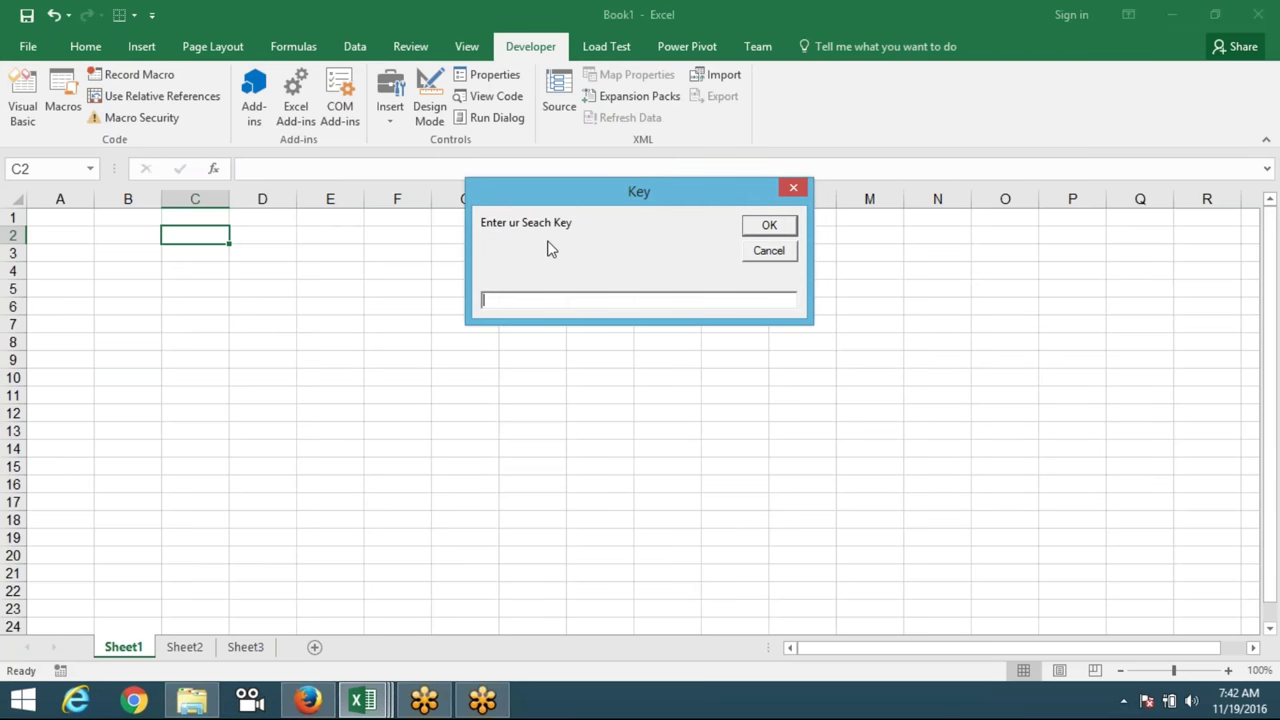
Step: Submit India as the search key and scroll through the Google results in Internet Explorer
type("India")
left_click(770, 230)
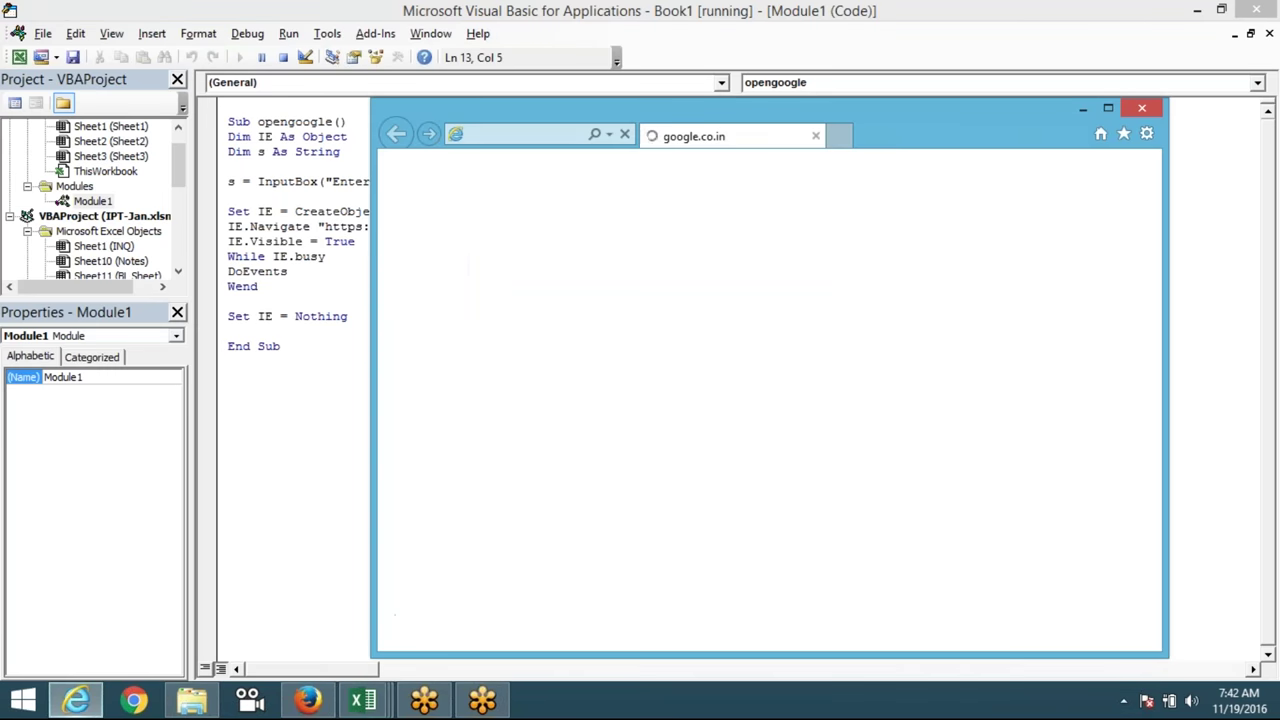
mouse_move(643, 111)
left_mouse_down()
mouse_move(566, 105)
mouse_move(372, 49)
left_mouse_up()
scroll(490, 330, "down", 2)
scroll(490, 330, "down", 3)
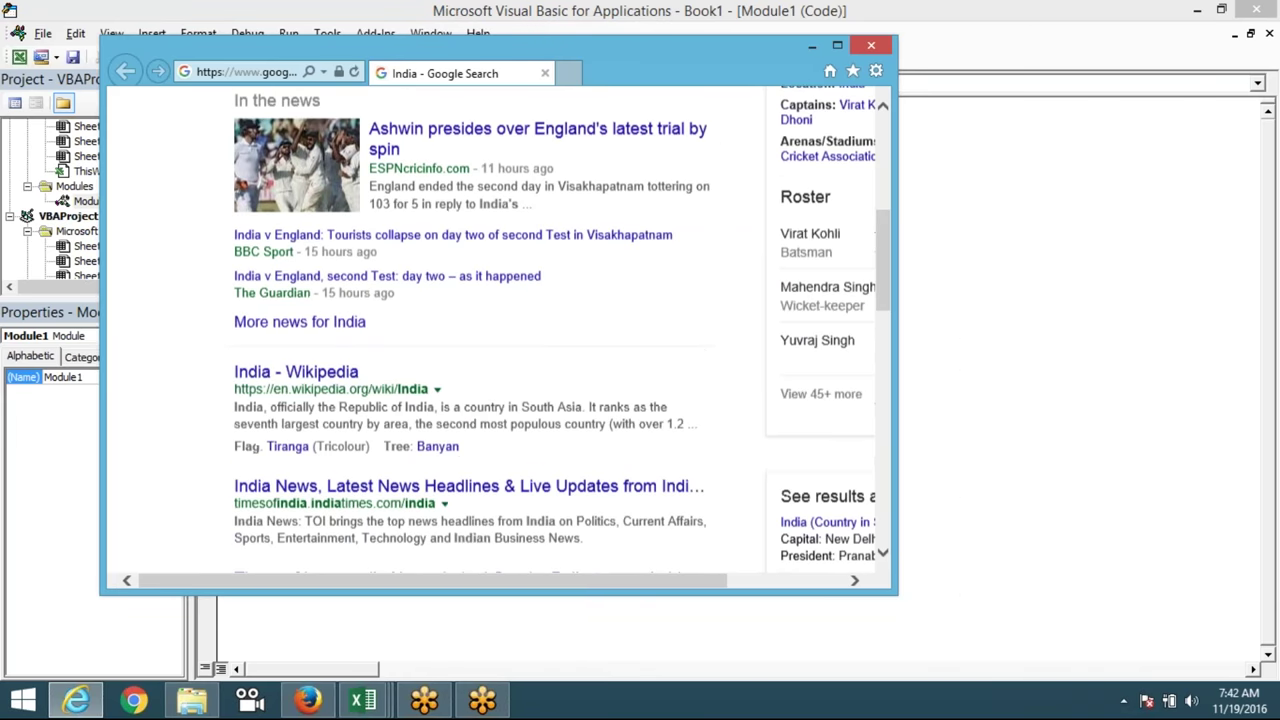
scroll(490, 330, "down", 3)
scroll(498, 403, "down", 3)
scroll(498, 403, "down", 4)
scroll(498, 403, "up", 4)
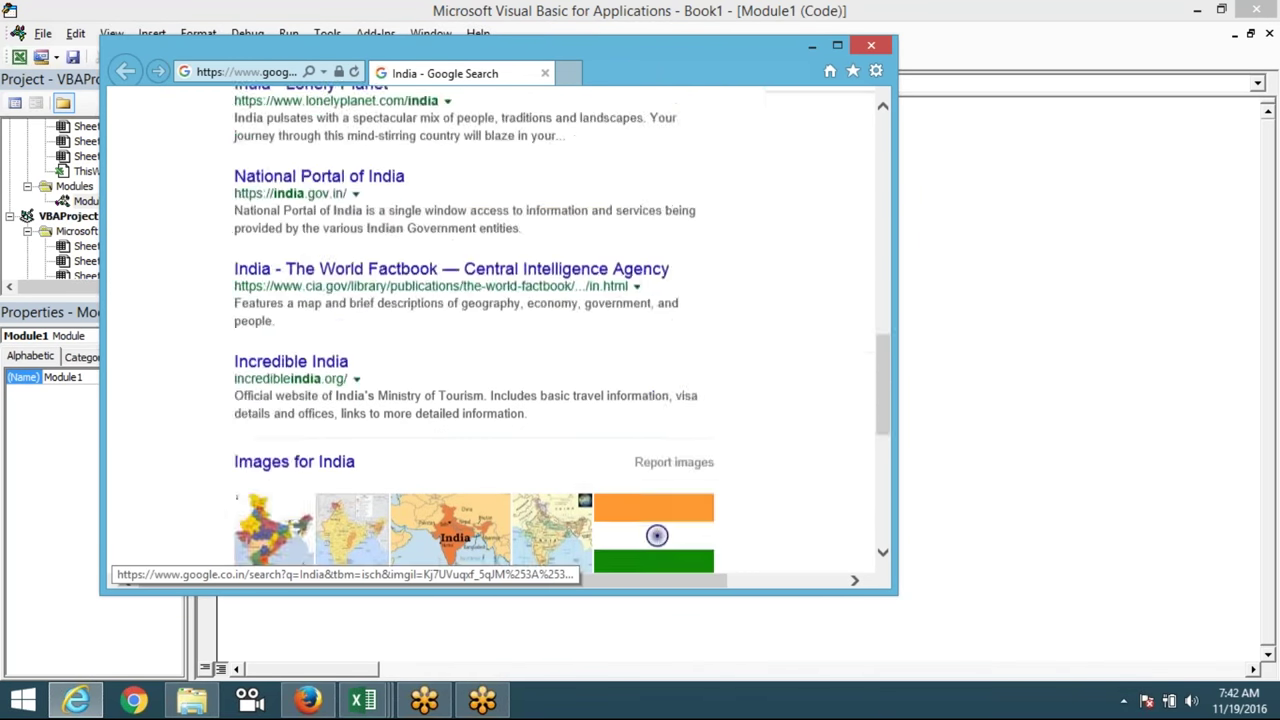
scroll(498, 403, "up", 3)
Step: Close Internet Explorer, return to the Excel workbook, and click cells A1, A5 and A8
left_click(884, 47)
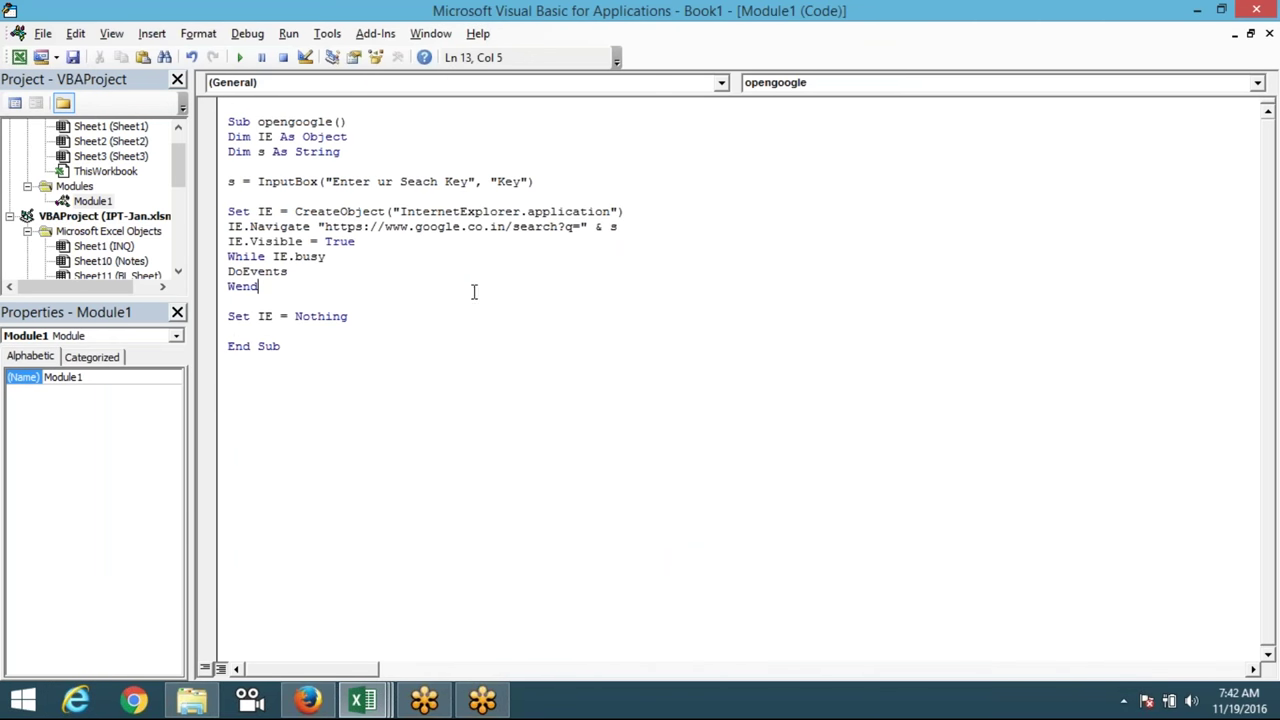
key("alt+F11")
left_click(48, 216)
left_click(50, 290)
double_click(50, 340)
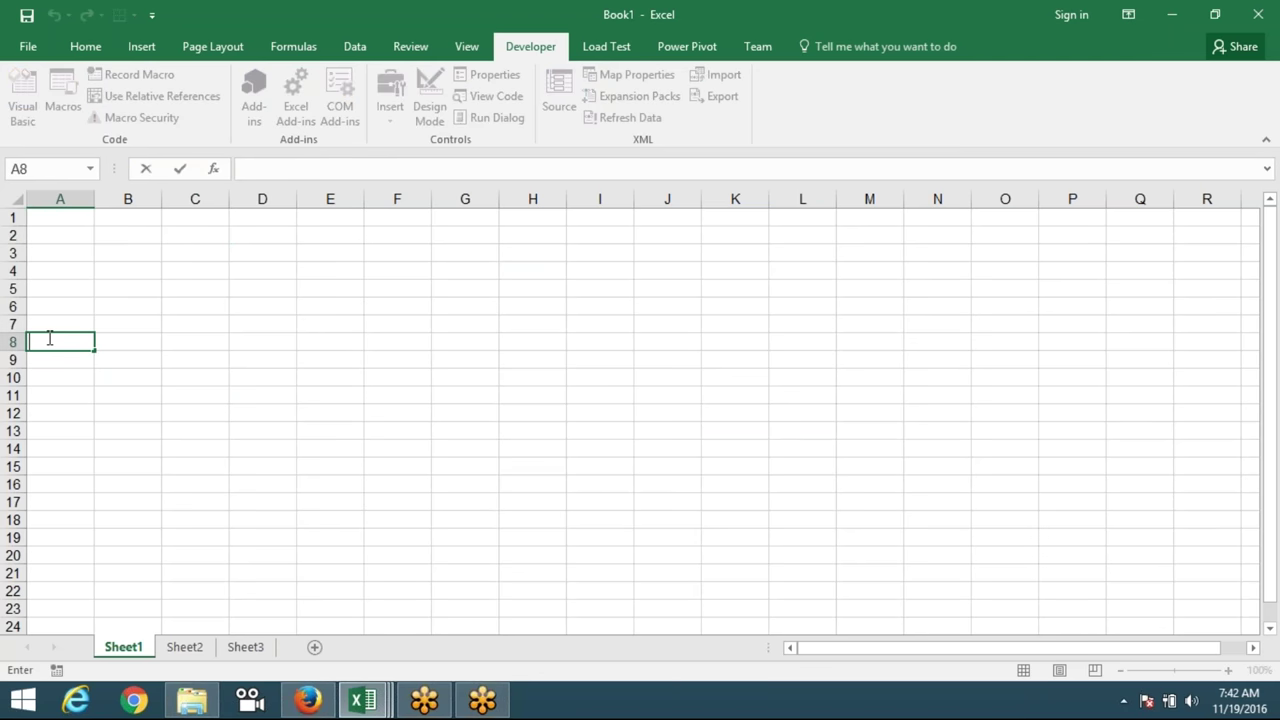
Step: Check the Firefox forum's sample macro code, then return to Excel and show the desktop
key("alt+Tab")
scroll(366, 474, "down", 3)
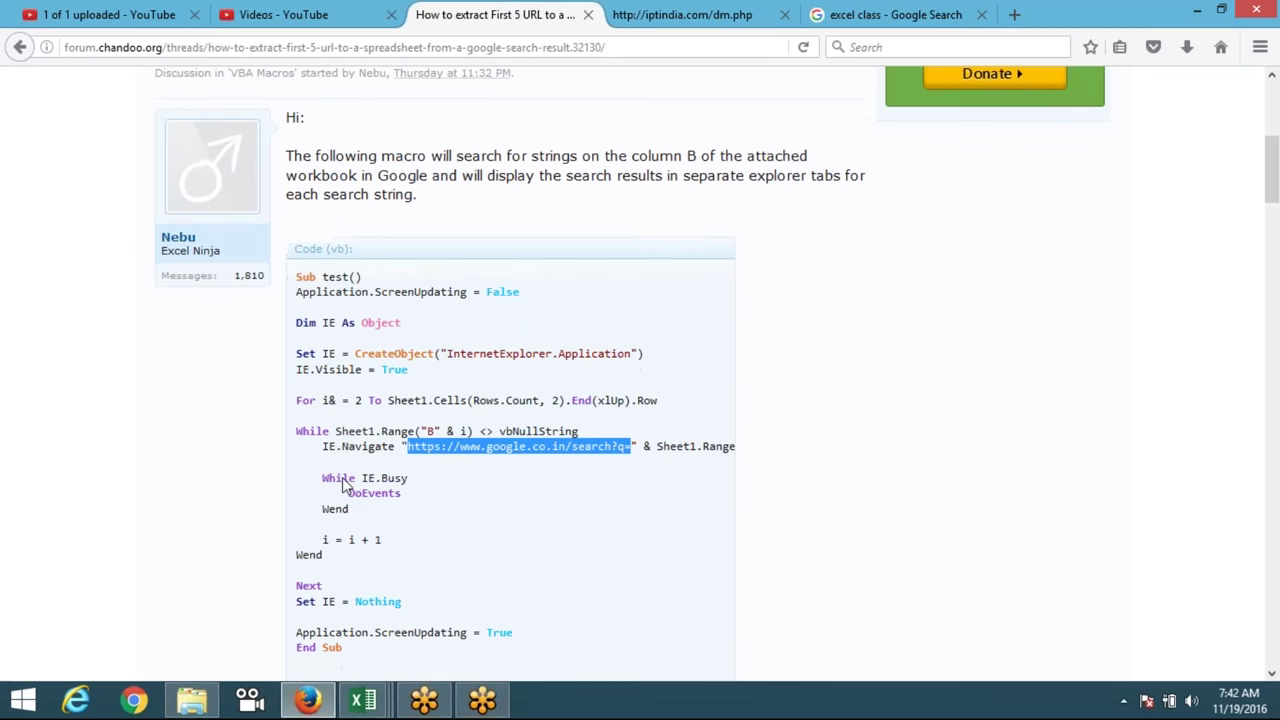
key("alt+Tab")
key("super+d")
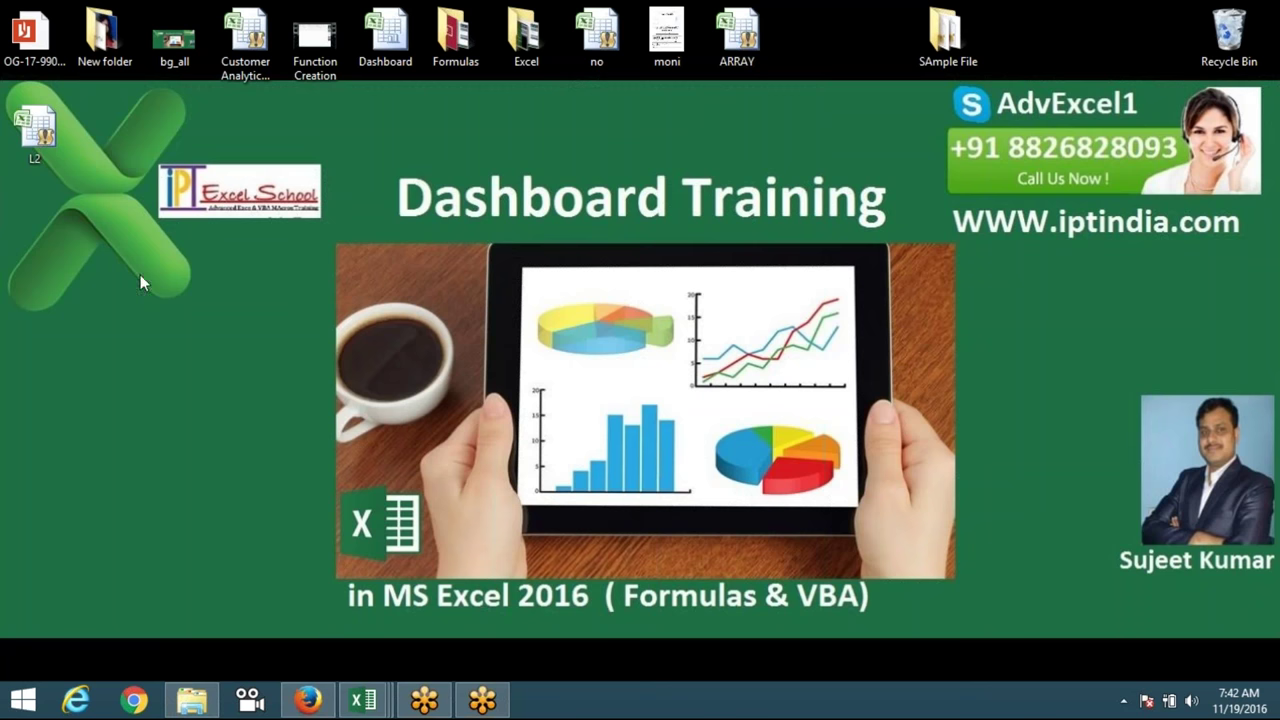
Step: Move the L2 workbook icon into the top desktop row beside ARRAY and deselect it
left_click_drag(36, 127, 808, 58)
left_click(617, 234)
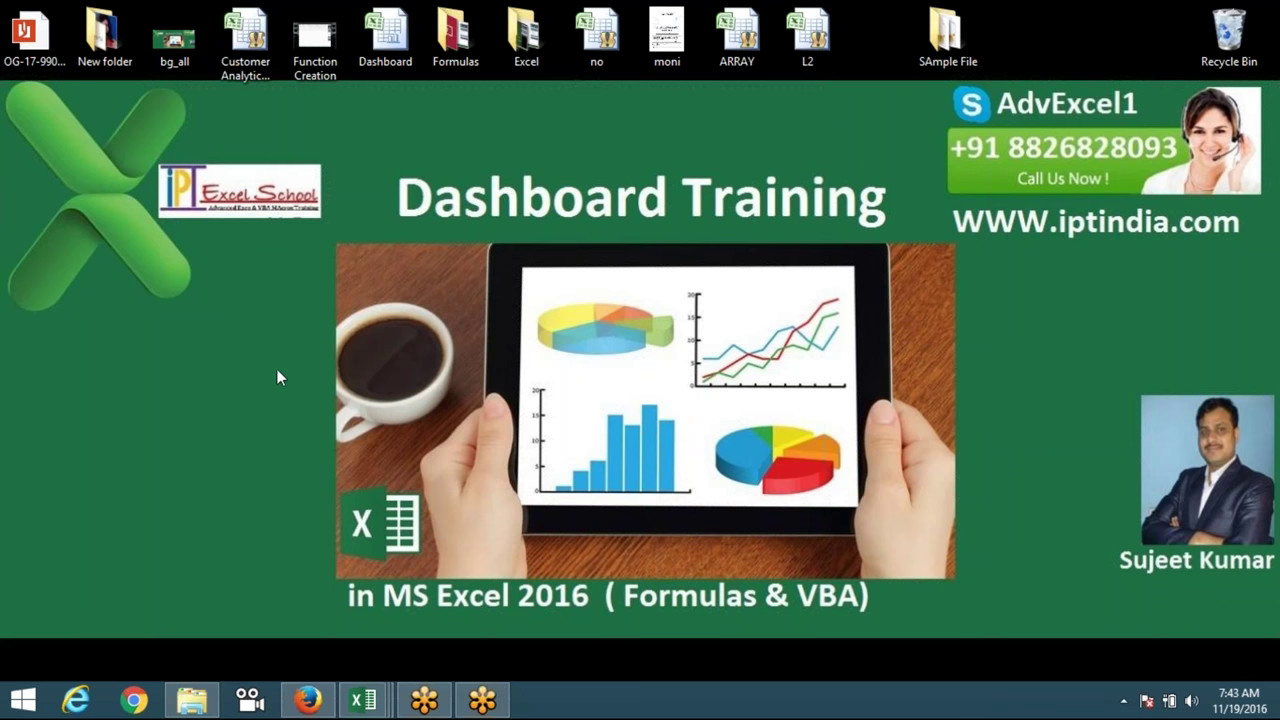
mouse_move(480, 708)
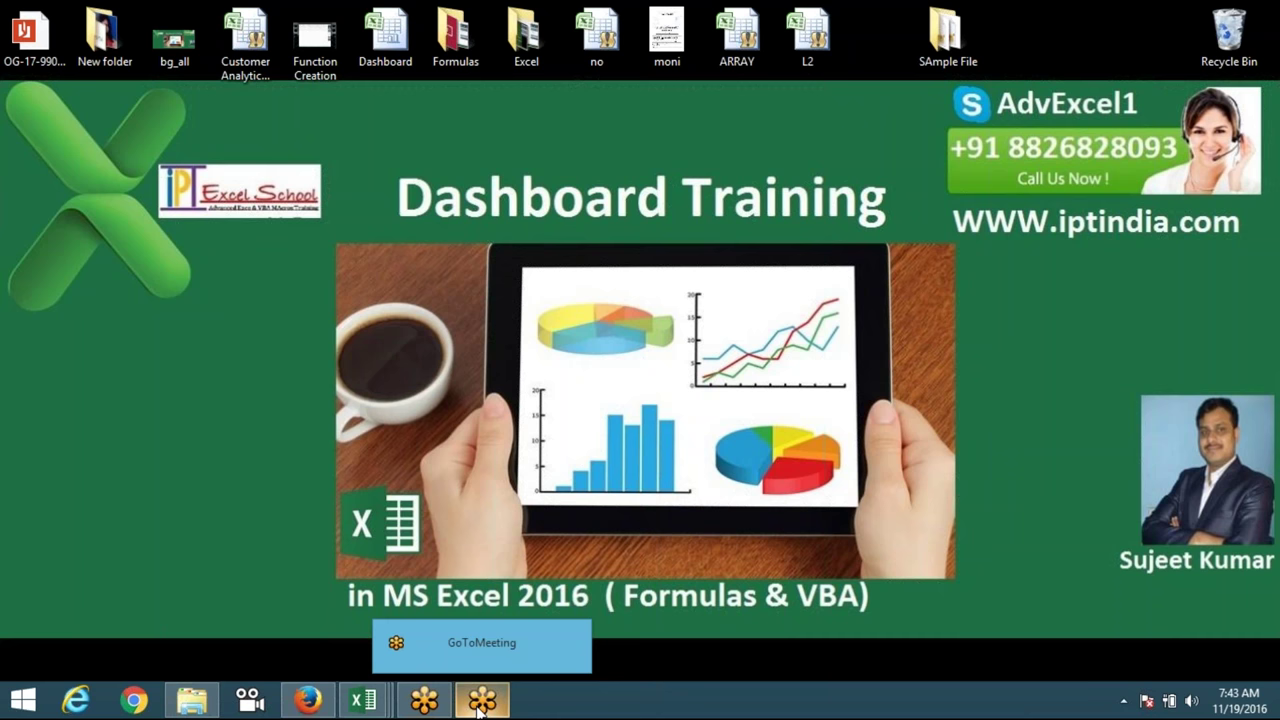